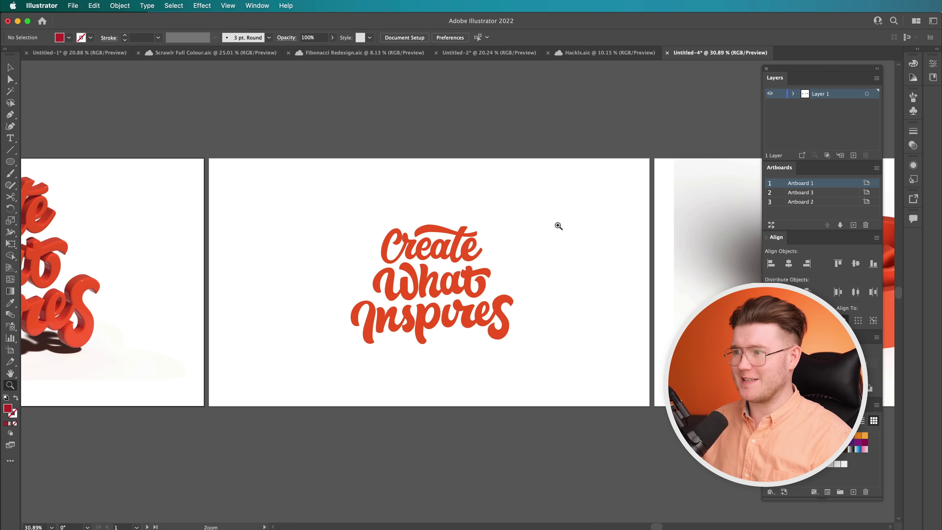
- Select the red Create What Inspires lettering and display the 3D and Materials controls beside it
left_click_drag(478, 262, 513, 262)
key("v")
mouse_move(459, 240)
left_mouse_down()
mouse_move(439, 248)
mouse_move(458, 243)
left_mouse_up()
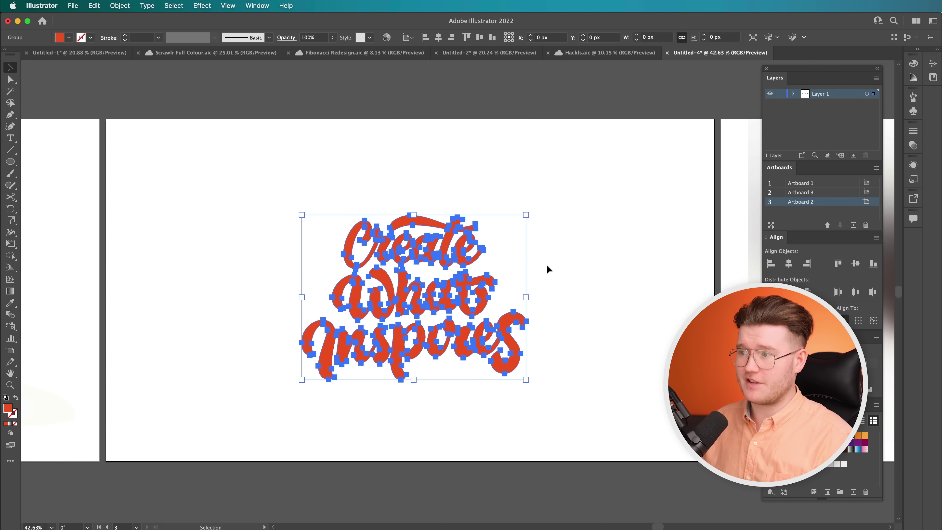
left_click(546, 269)
key("z")
left_click_drag(402, 268, 457, 275)
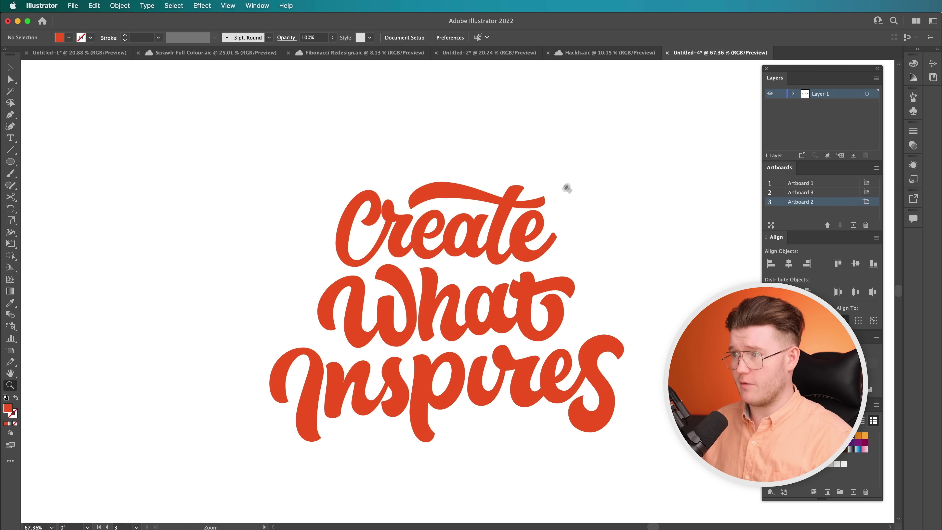
left_click(531, 223)
left_click(231, 5)
mouse_move(255, 5)
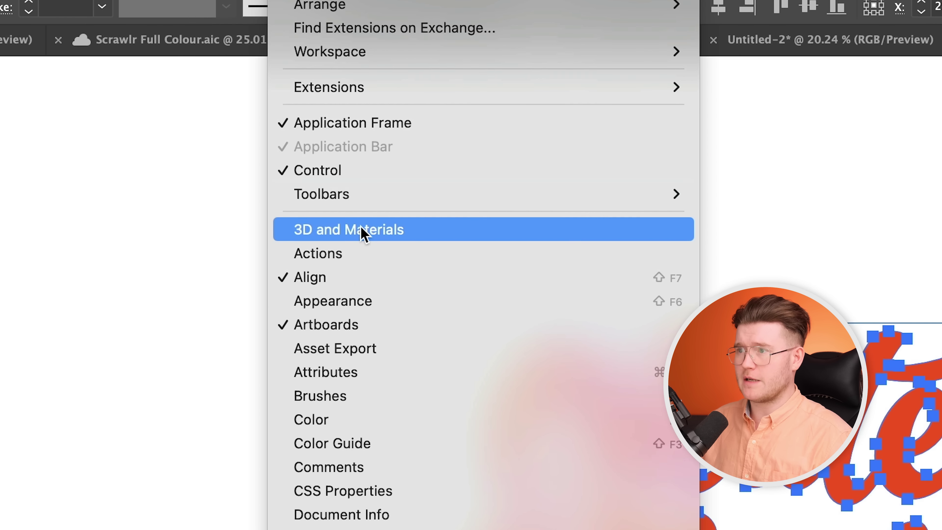
left_click(361, 233)
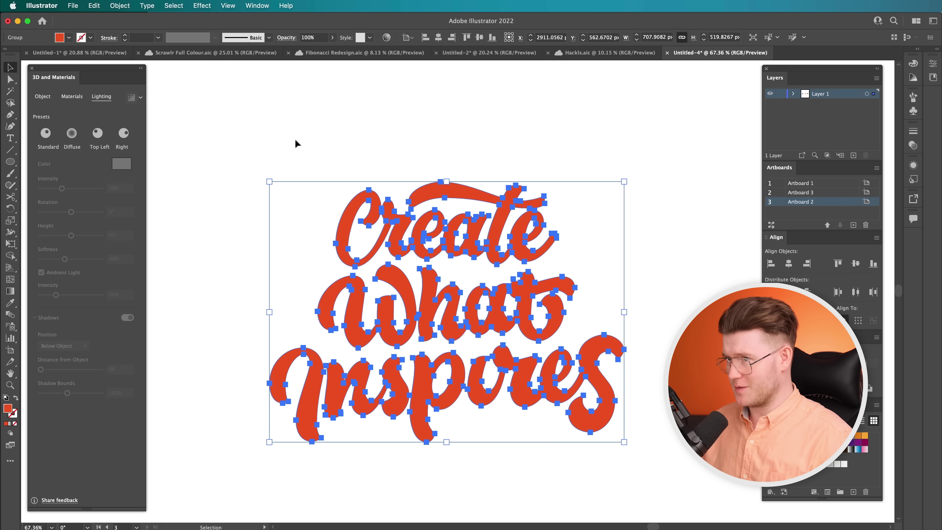
mouse_move(80, 66)
left_mouse_down()
mouse_move(109, 74)
mouse_move(93, 67)
left_mouse_up()
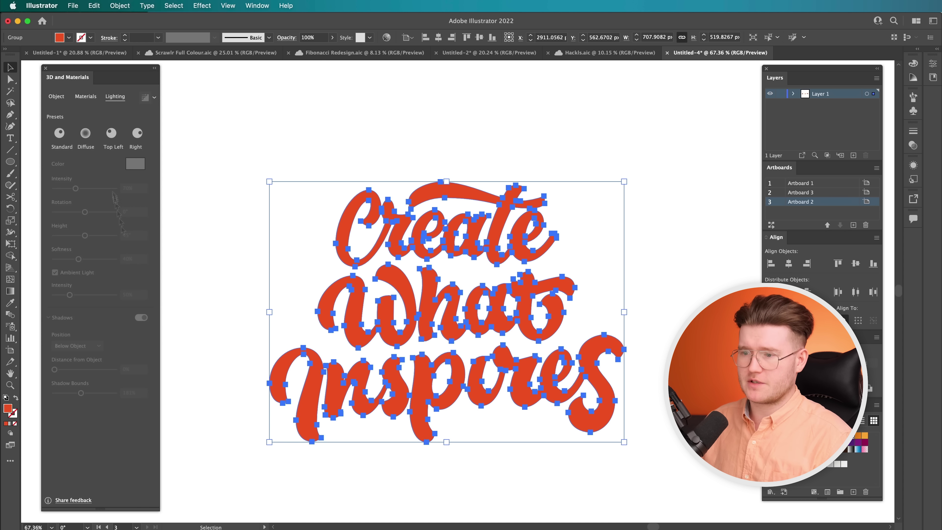
- Extrude the lettering 61 px deep with a round bevel, and scale it up to about 1125 px wide
left_click(57, 97)
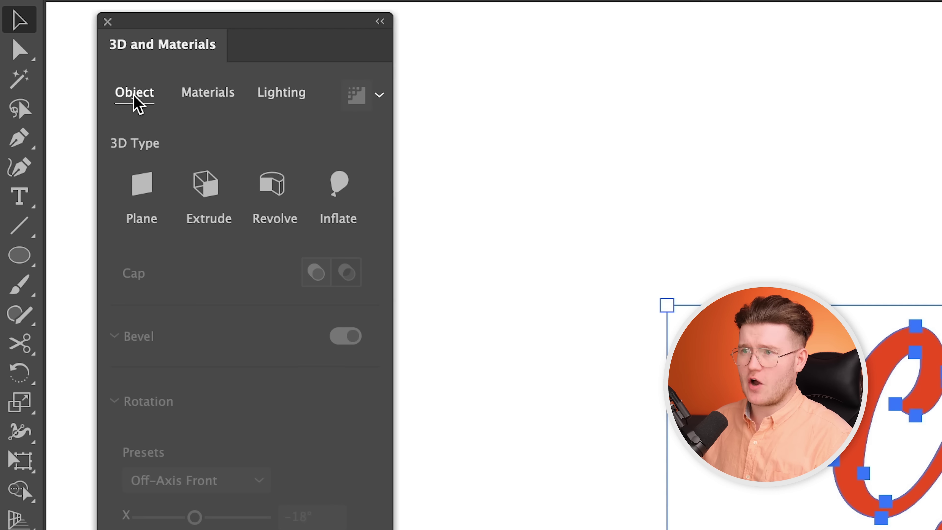
left_click(215, 181)
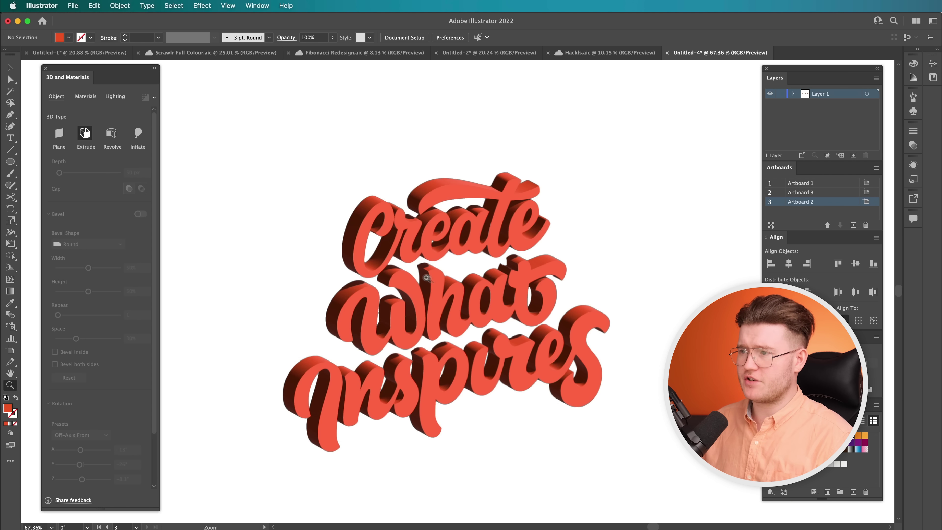
left_click_drag(426, 277, 498, 268)
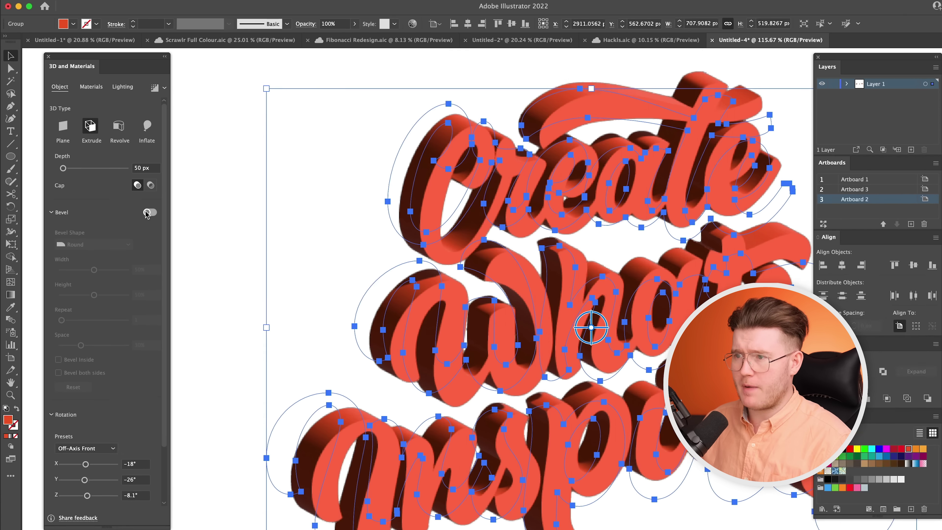
left_click(149, 212)
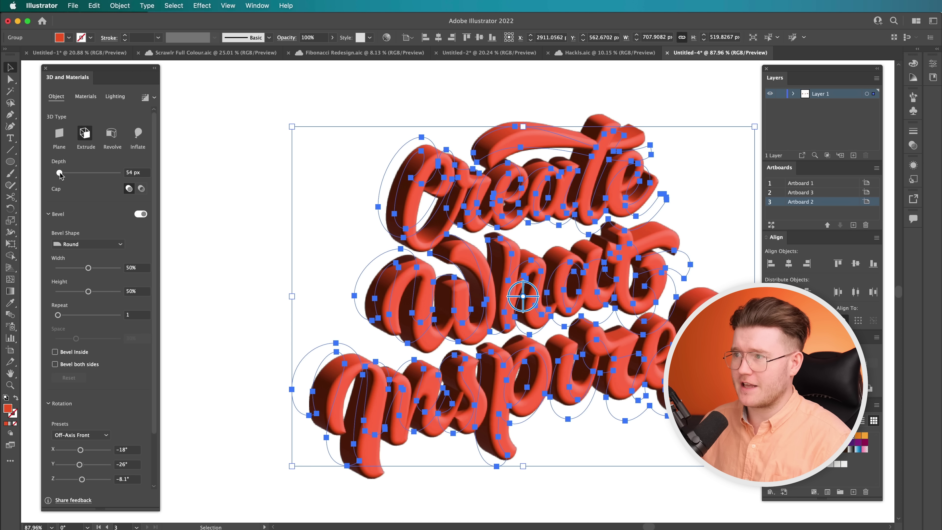
key("super+shift+a")
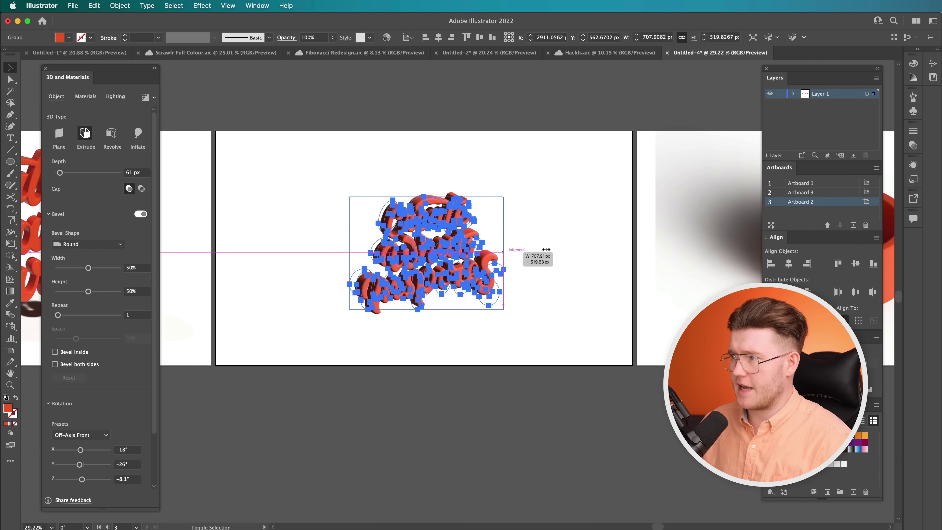
left_click_drag(545, 249, 556, 248)
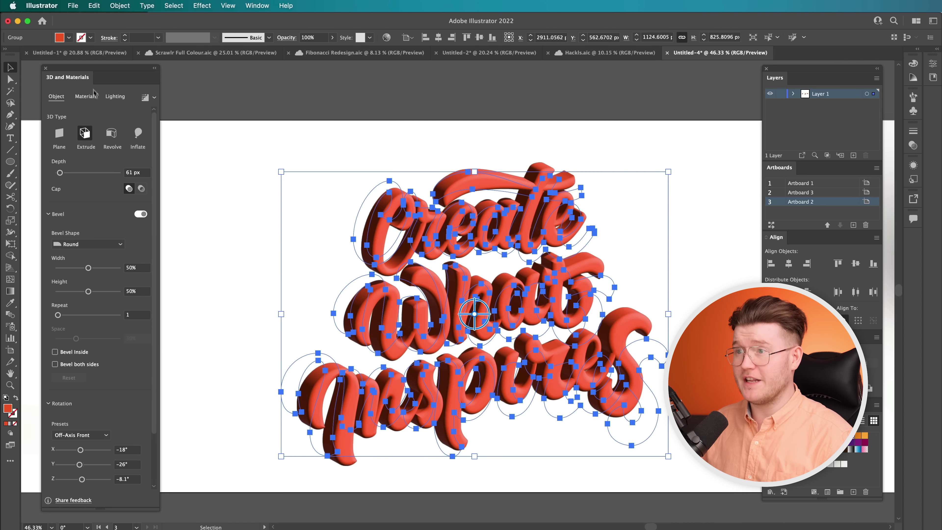
- Turn on shadows positioned below the lettering with 142% shadow bounds, and set the light rotation to 2°
left_click(85, 96)
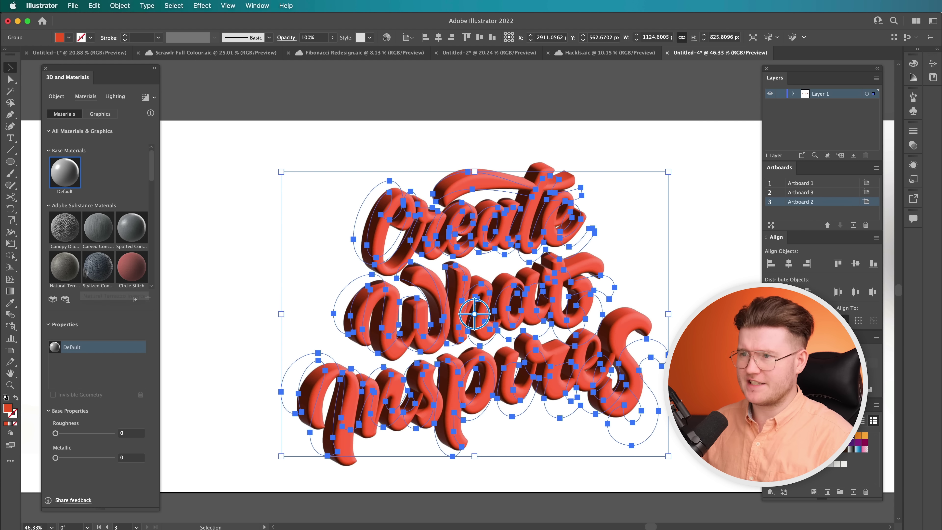
left_click(115, 96)
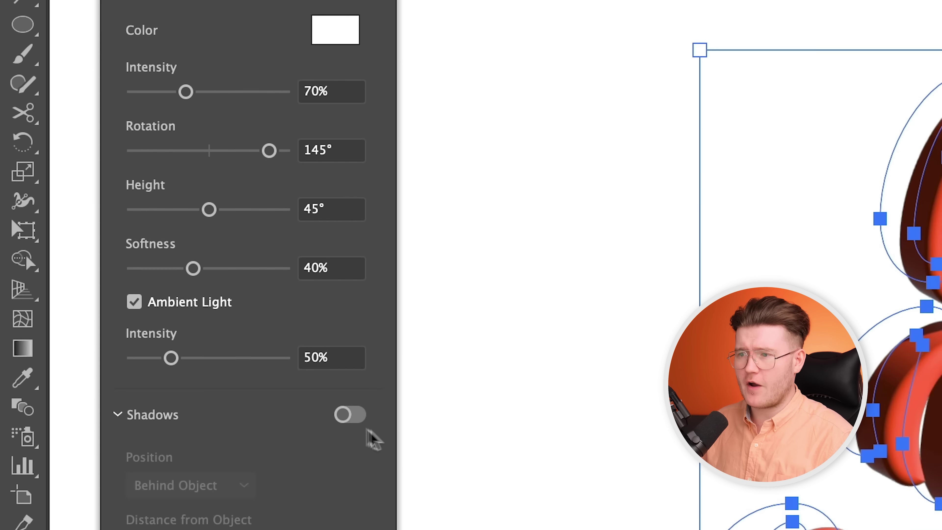
left_click(350, 415)
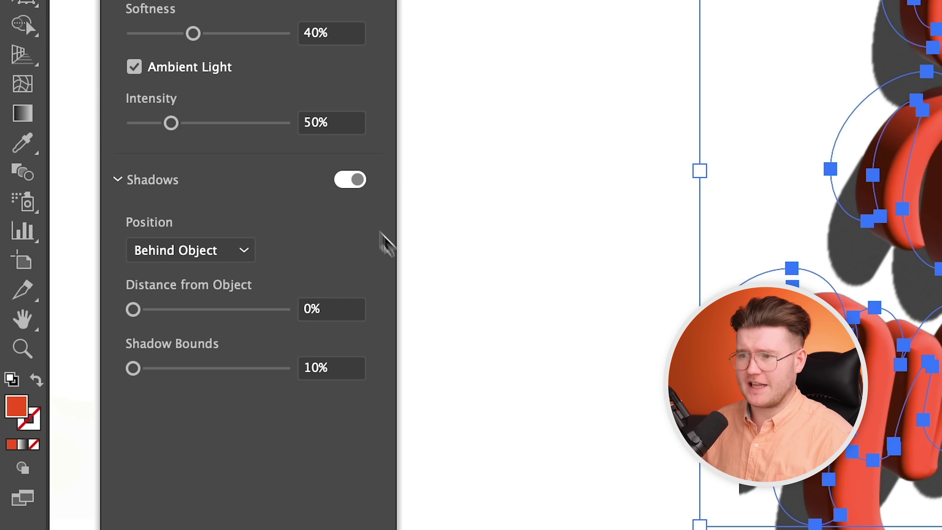
left_click(191, 250)
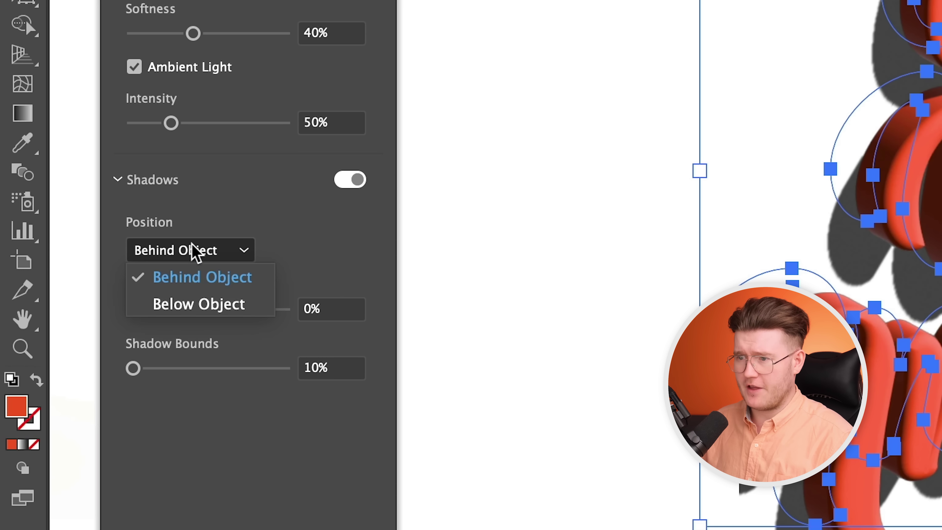
left_click(187, 305)
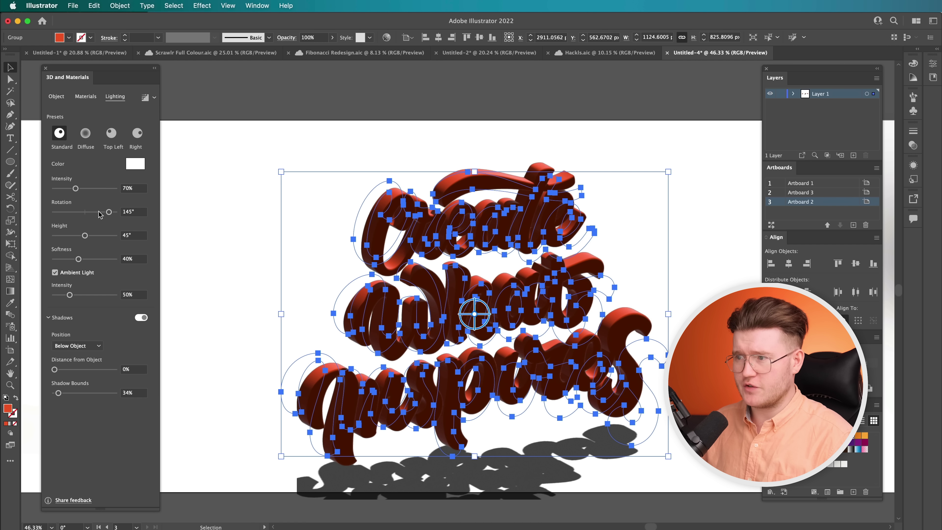
mouse_move(99, 215)
left_mouse_down()
mouse_move(83, 219)
mouse_move(92, 220)
left_mouse_up()
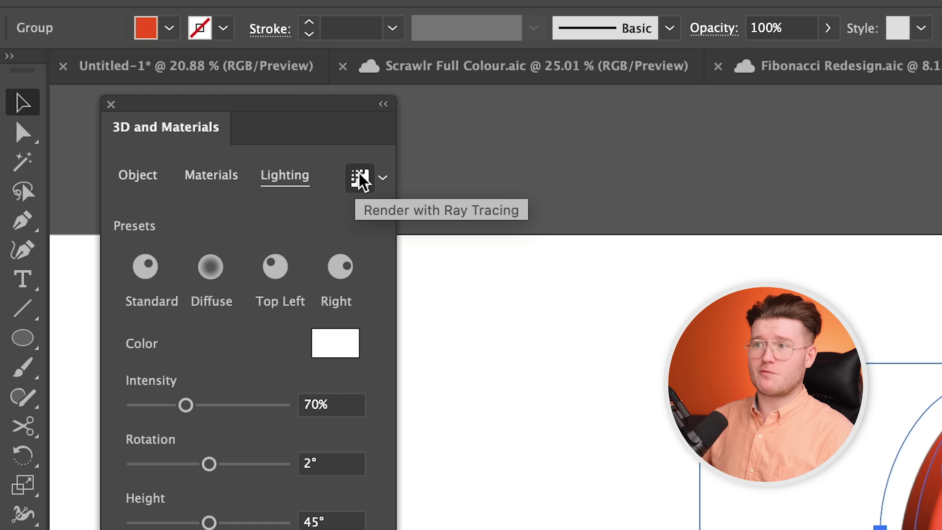
- Render the extruded lettering with ray tracing and deselect it to inspect the shading and shadow
left_click(145, 98)
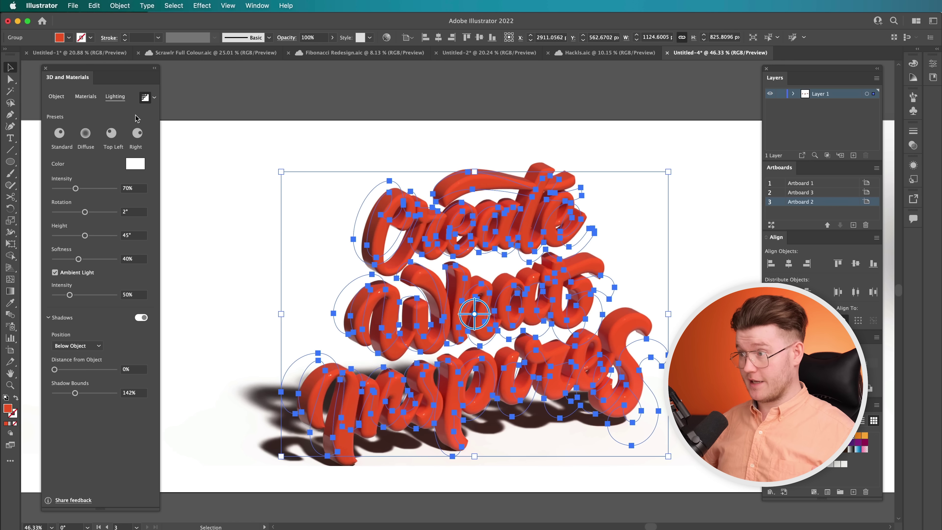
left_click(230, 173)
key("z")
left_click_drag(500, 366, 531, 353)
key("v")
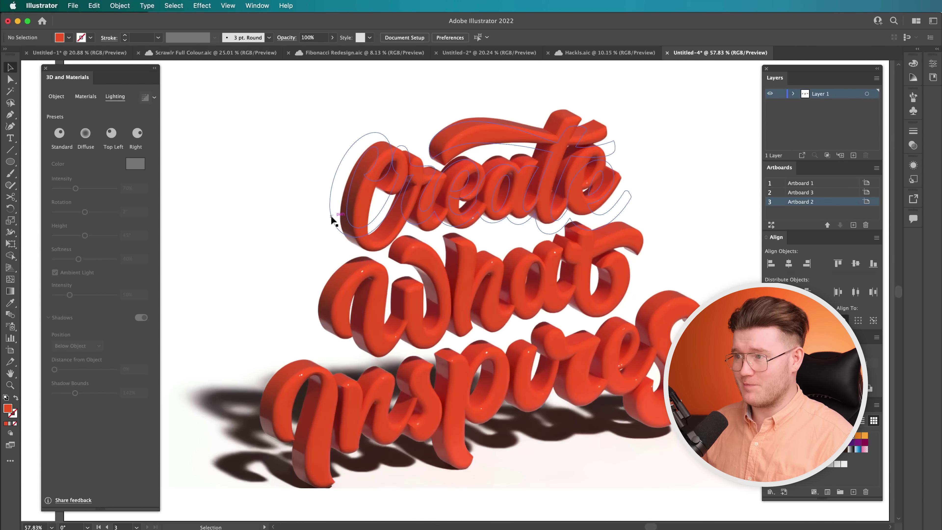
- Examine the lettering's ray tracing options, including the High quality setting, and close them without rendering again
left_click(331, 214)
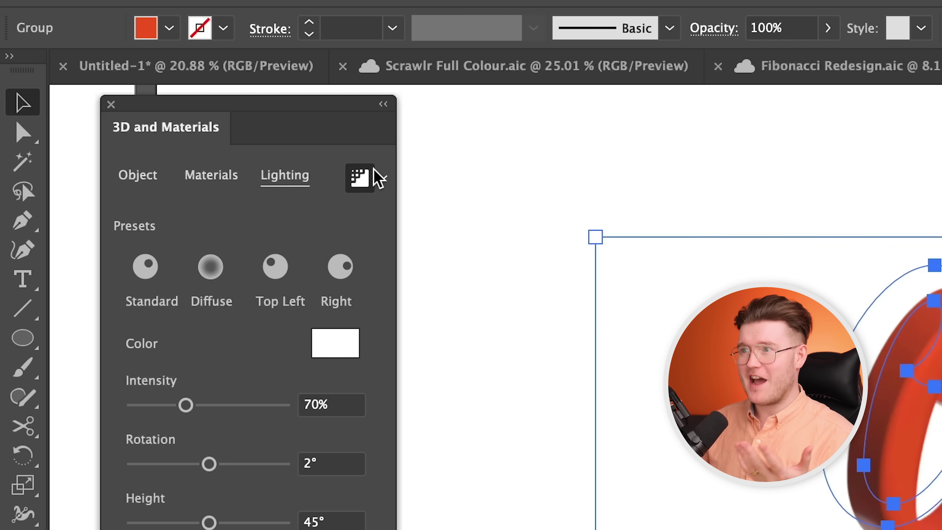
left_click(154, 97)
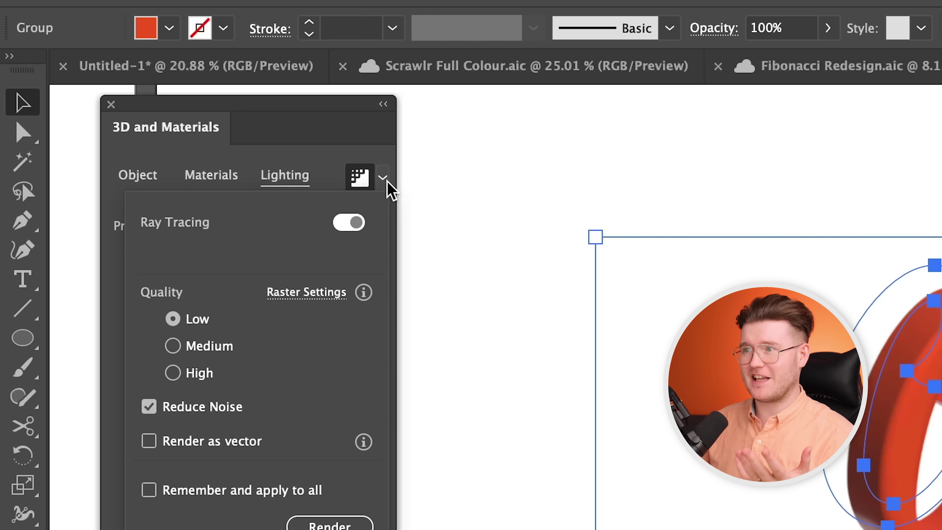
left_click(200, 375)
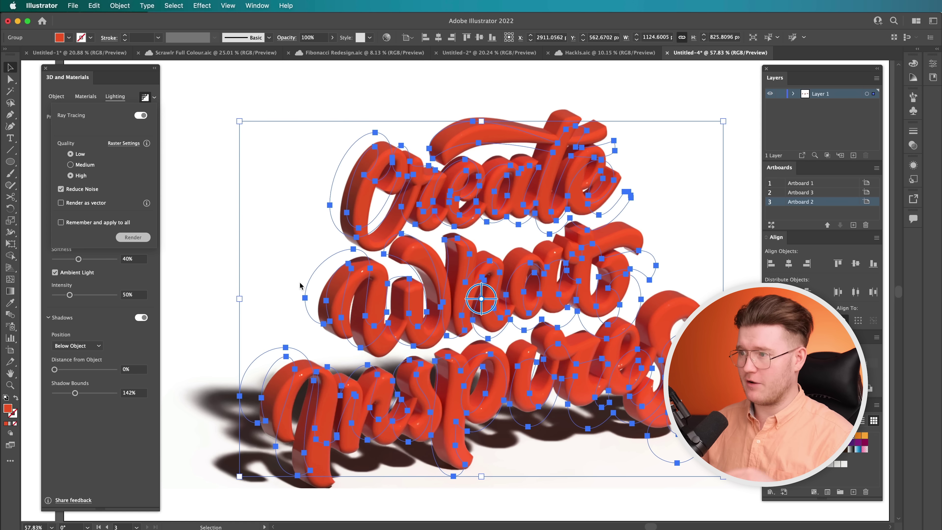
key("Escape")
left_click(259, 203)
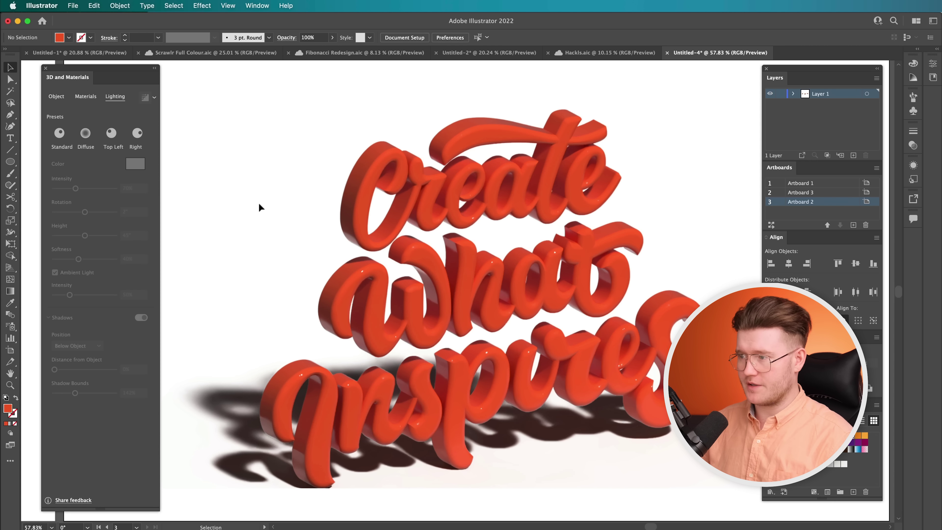
- Enlarge the red circle to about 231 px in diameter, then revolve it in 3D and expand it as wireframes
key("z")
left_click_drag(486, 388, 390, 375)
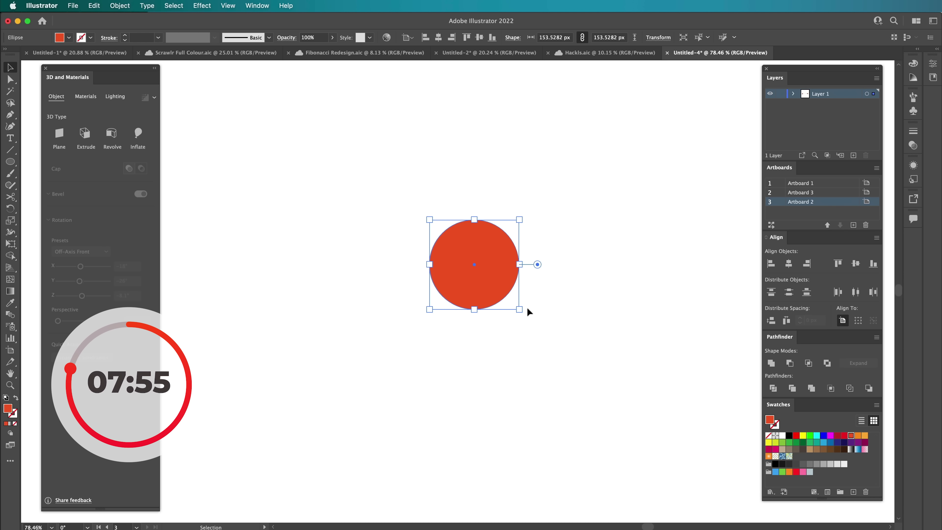
left_click_drag(558, 340, 559, 341)
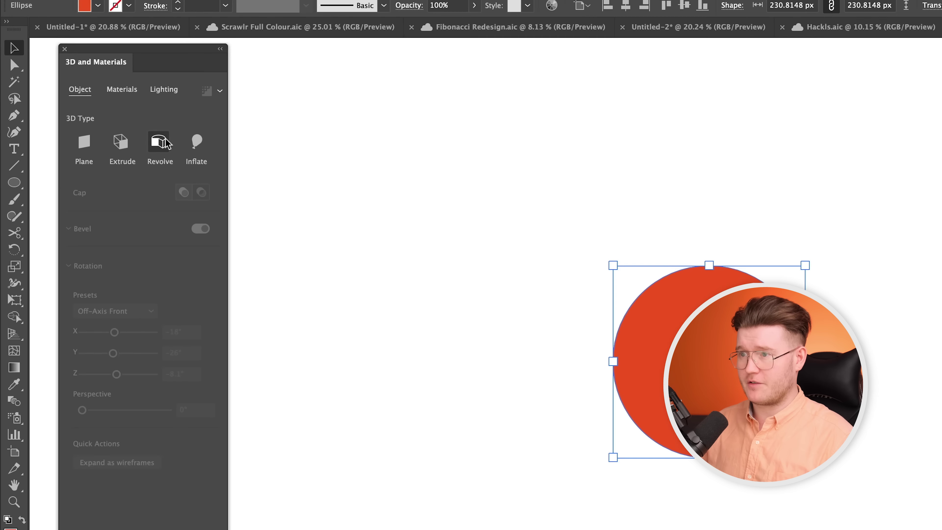
left_click(219, 152)
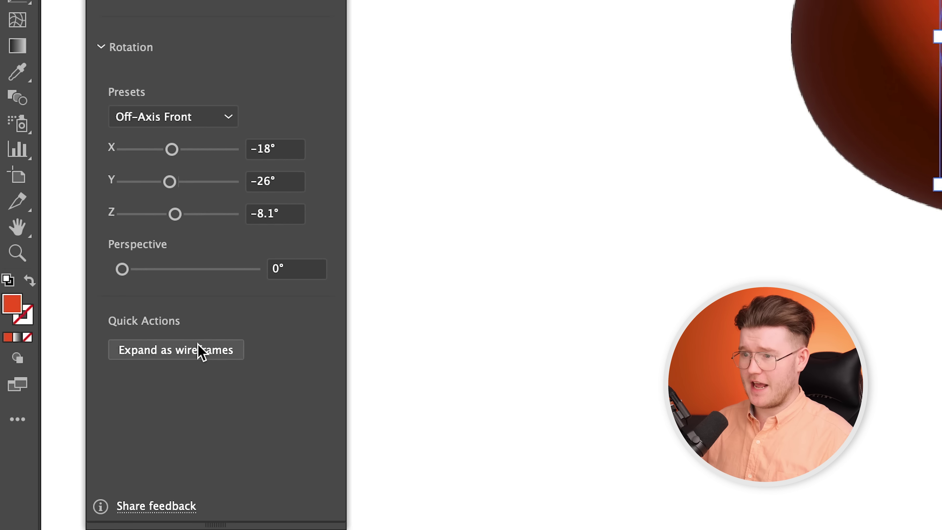
left_click(93, 430)
left_click(289, 473)
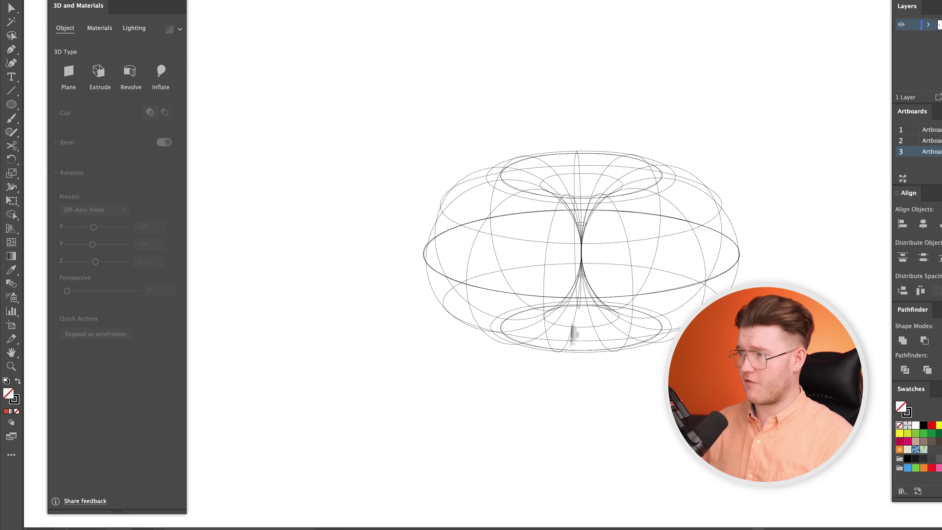
- Expand the inflated red round badge on Artboard 3 as wireframes and inspect its line work up close
key("z")
left_click_drag(465, 287, 437, 296)
left_click_drag(436, 296, 291, 293)
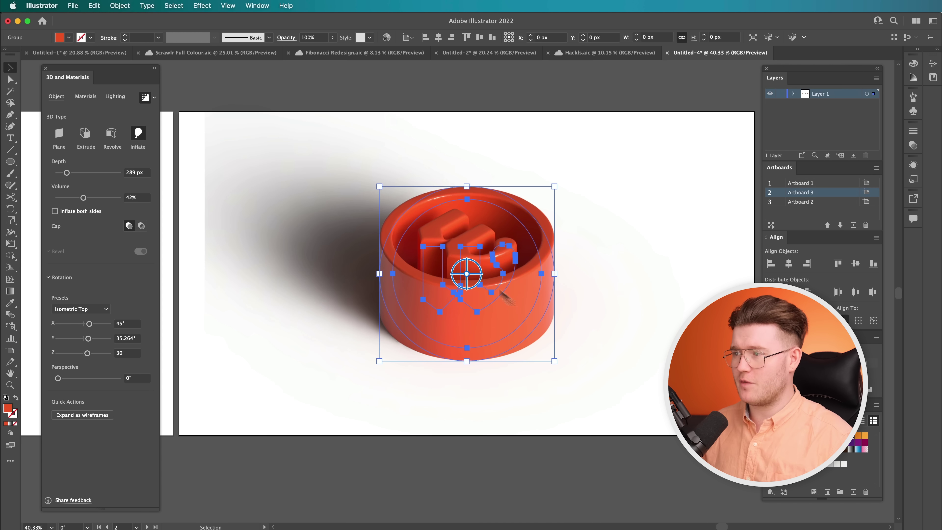
left_click(673, 243)
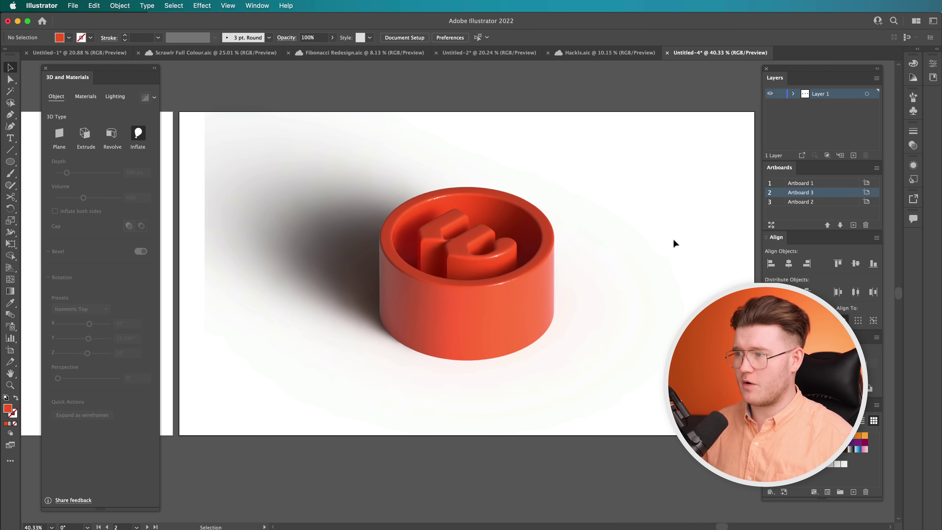
left_click(476, 250)
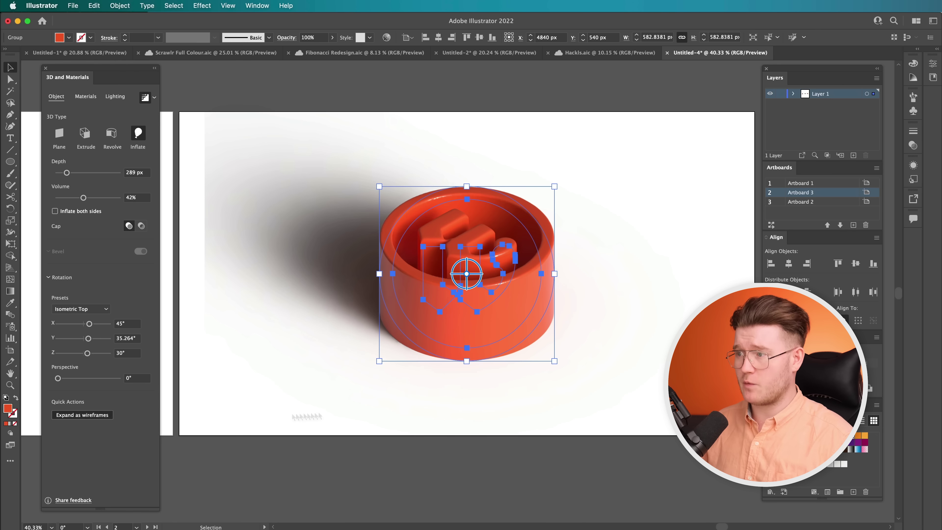
left_click(440, 433)
key("z")
left_click_drag(452, 239, 706, 242)
left_click_drag(544, 317, 521, 252)
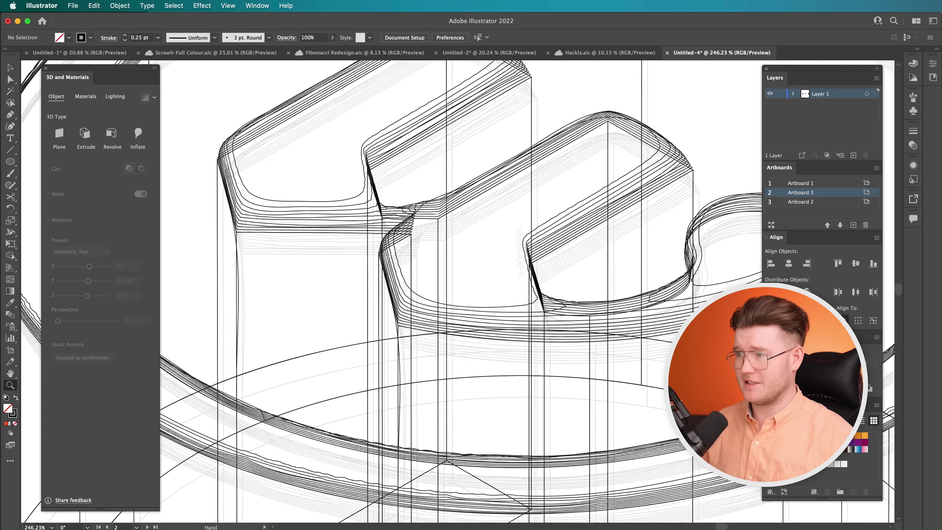
scroll(288, 272, "down", 5)
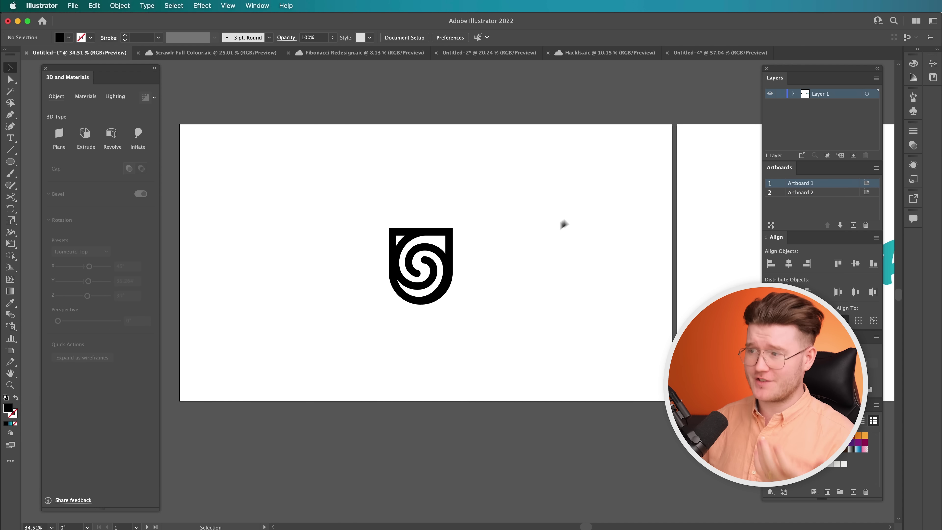
- Select the black spiral shield logo on Artboard 1 and apply a Gaussian Blur effect to it
left_click_drag(561, 222, 305, 304)
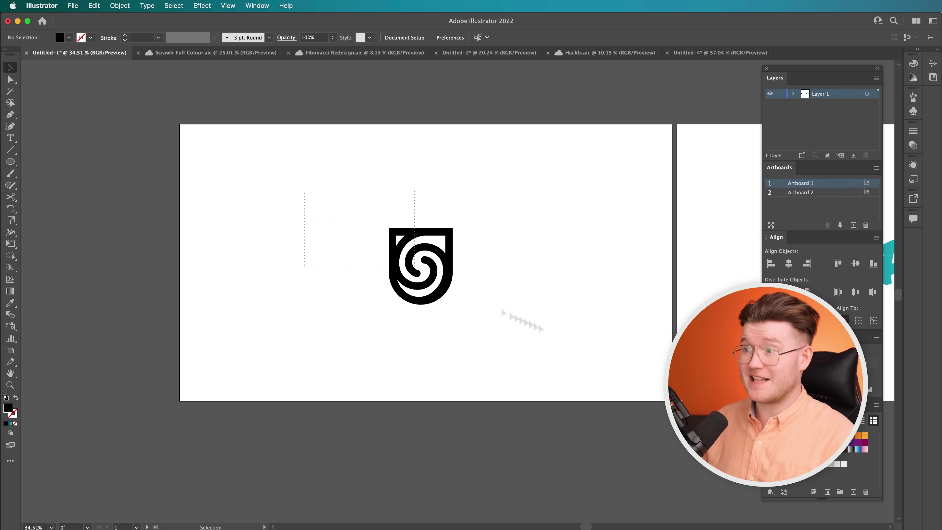
left_click(202, 5)
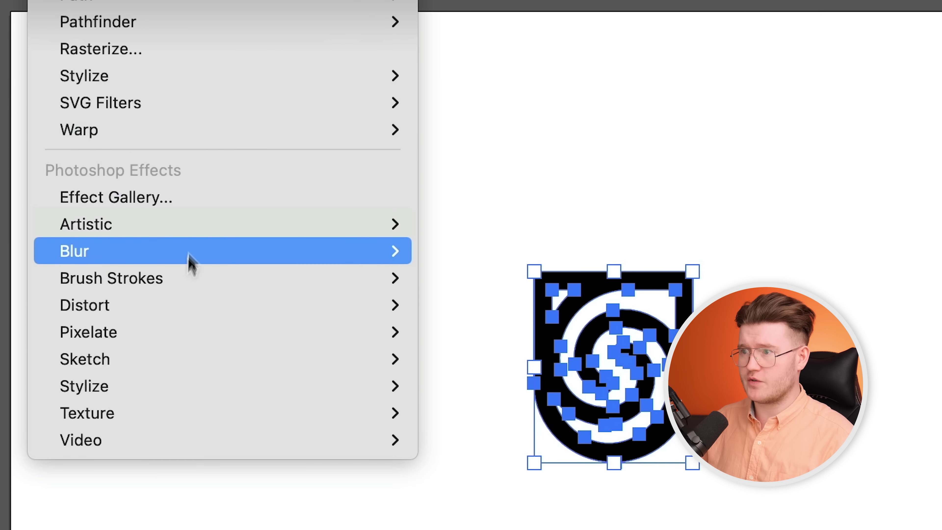
mouse_move(181, 256)
left_click(446, 253)
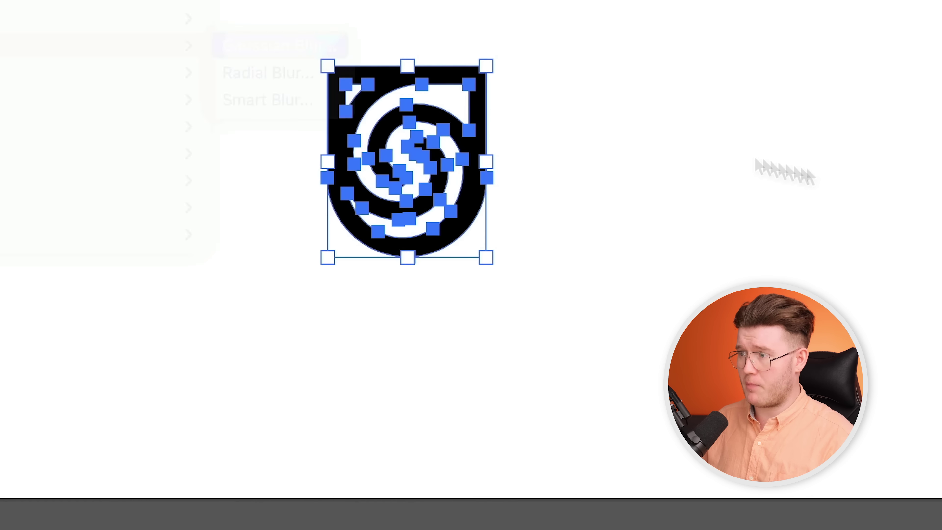
left_click_drag(358, 392, 356, 393)
left_click(513, 460)
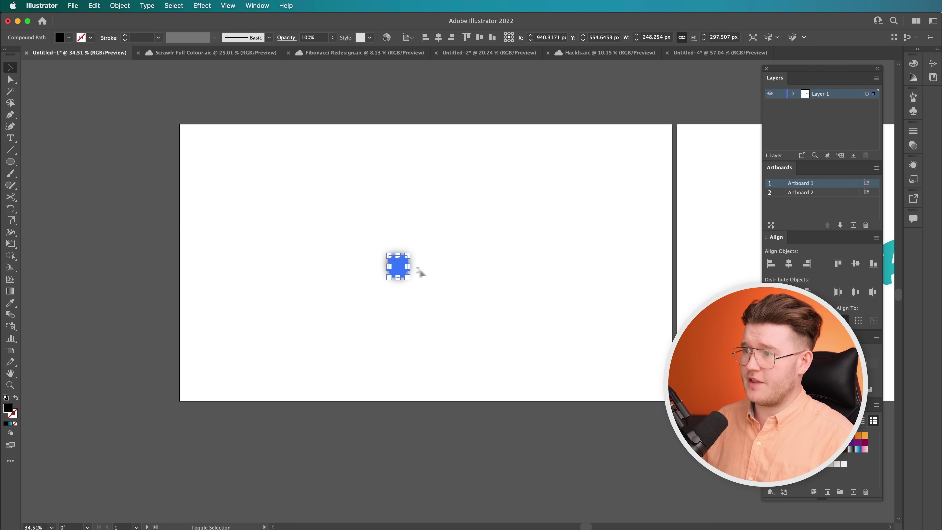
- Try the blurred shield at about a third of its size and inspect its blur up close
left_click(456, 268)
key("z")
left_click_drag(456, 268, 12, 161)
left_click_drag(156, 185, 260, 164)
left_click_drag(471, 215, 250, 209)
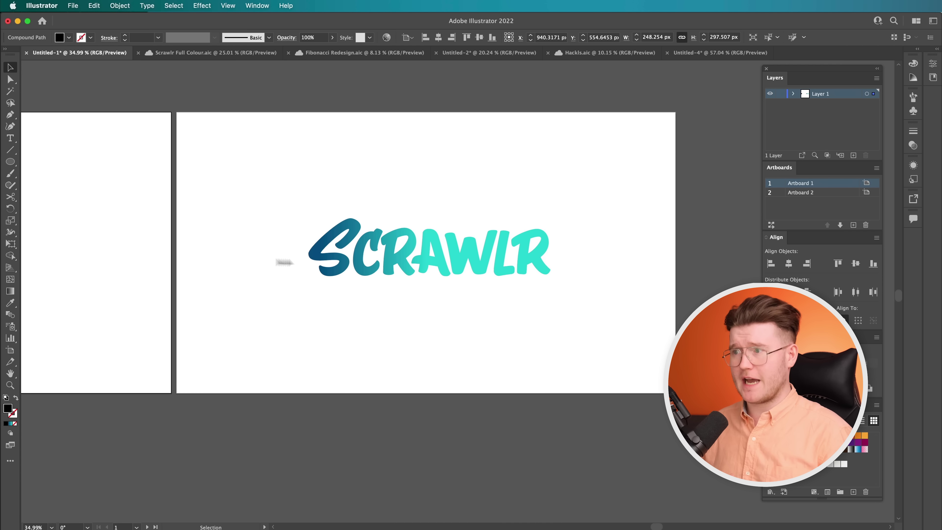
- Shift the SCRAWLR lettering on Artboard 2 sideways and create a copy reflected across the vertical axis at its lower corner
mouse_move(328, 253)
left_mouse_down()
mouse_move(339, 258)
mouse_move(330, 250)
left_mouse_up()
left_click(480, 303)
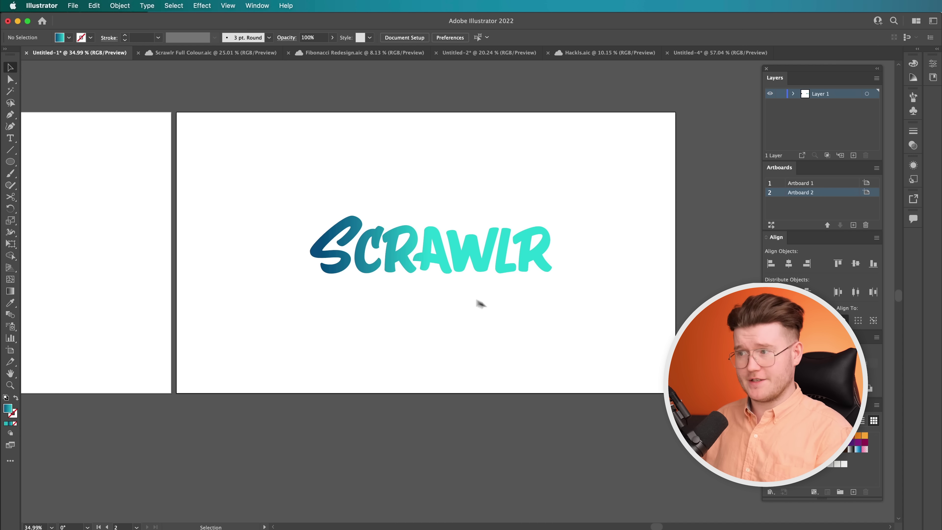
left_click_drag(480, 303, 290, 230)
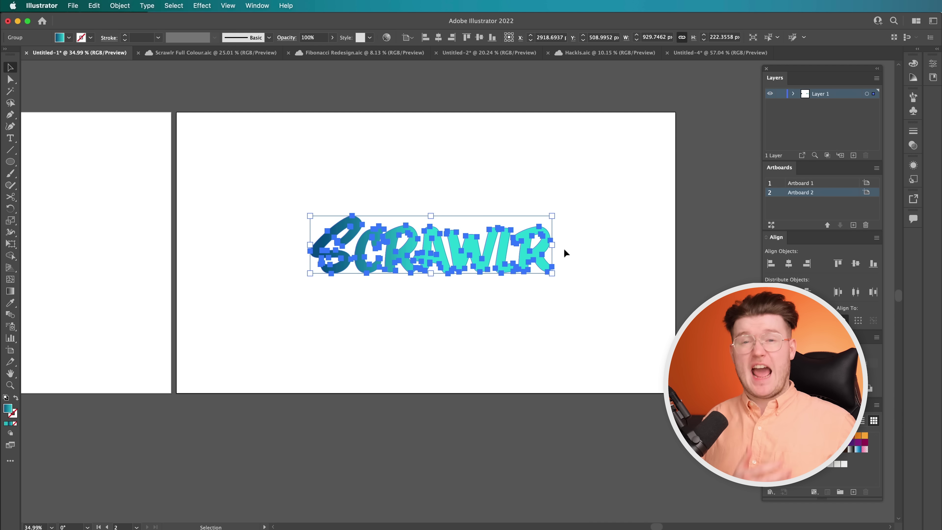
left_click_drag(430, 250, 359, 259)
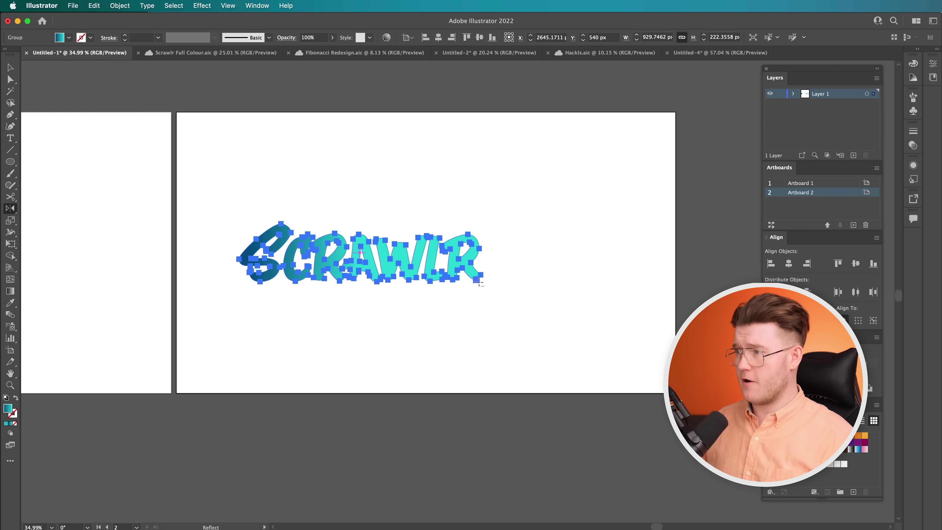
left_click(477, 280, "alt")
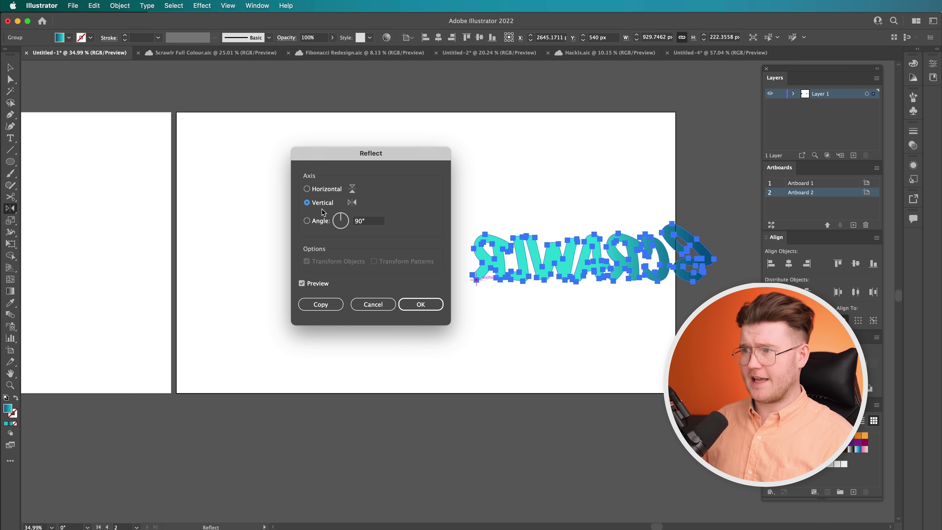
left_click(320, 304)
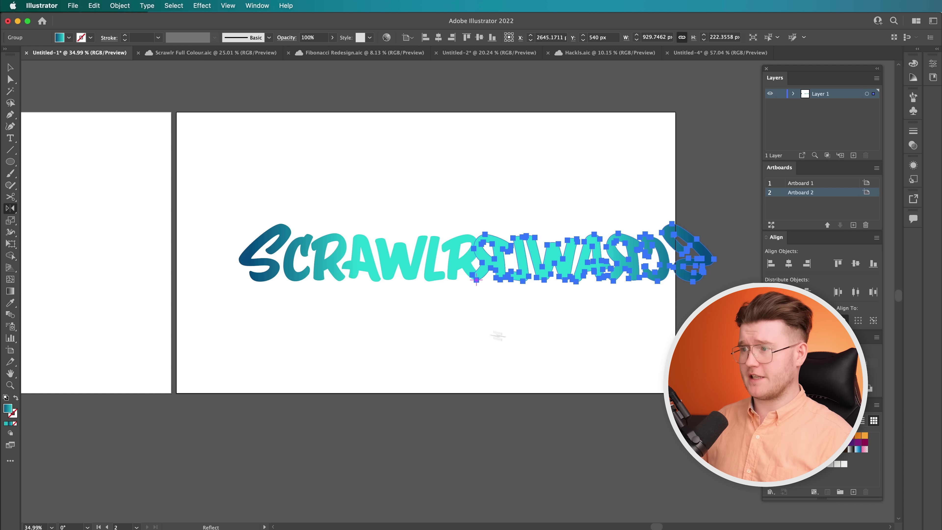
- Move the original SCRAWLR lettering above the mirrored copy and inspect the mirrored letters up close
key("v")
left_click(492, 329)
left_click_drag(431, 265, 422, 130)
left_click_drag(608, 264, 599, 264)
key("z")
left_click_drag(541, 269, 627, 267)
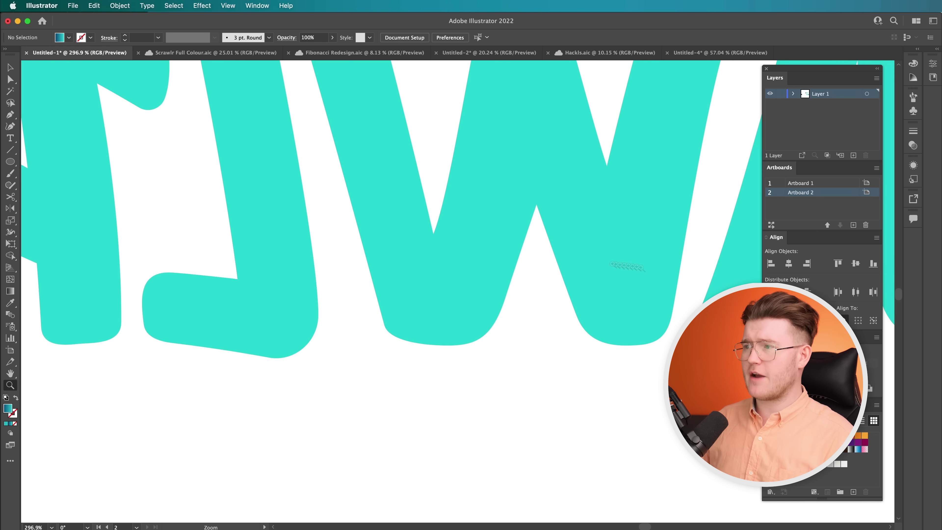
left_click_drag(345, 297, 315, 292)
key("super+0")
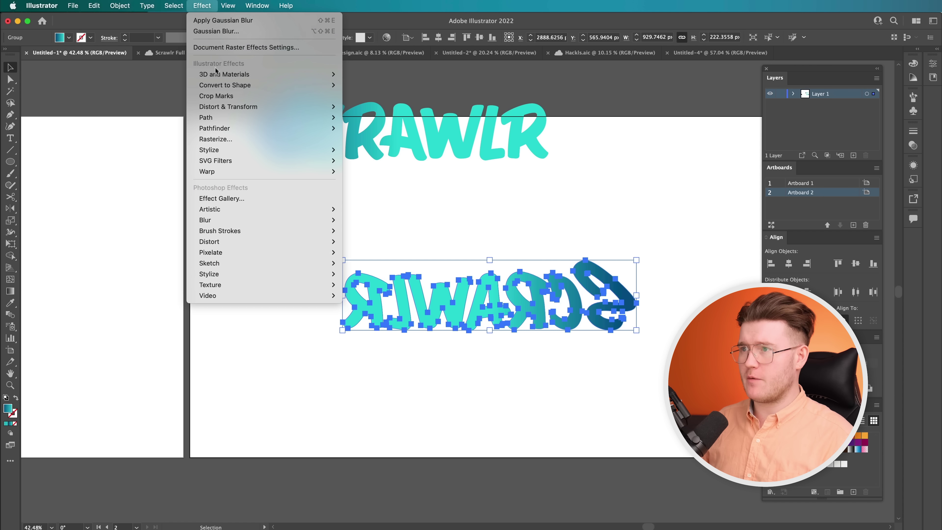
- Fill the mirrored lettering with dark grey and apply the previous Gaussian Blur effect to it
left_click(238, 48)
left_click(774, 463)
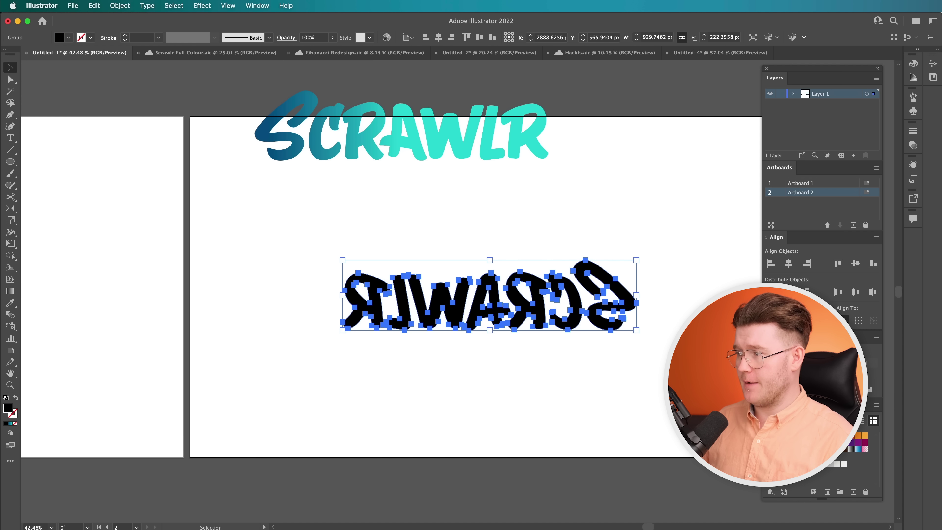
left_click(795, 464)
left_click_drag(489, 359, 626, 318)
left_click(202, 6)
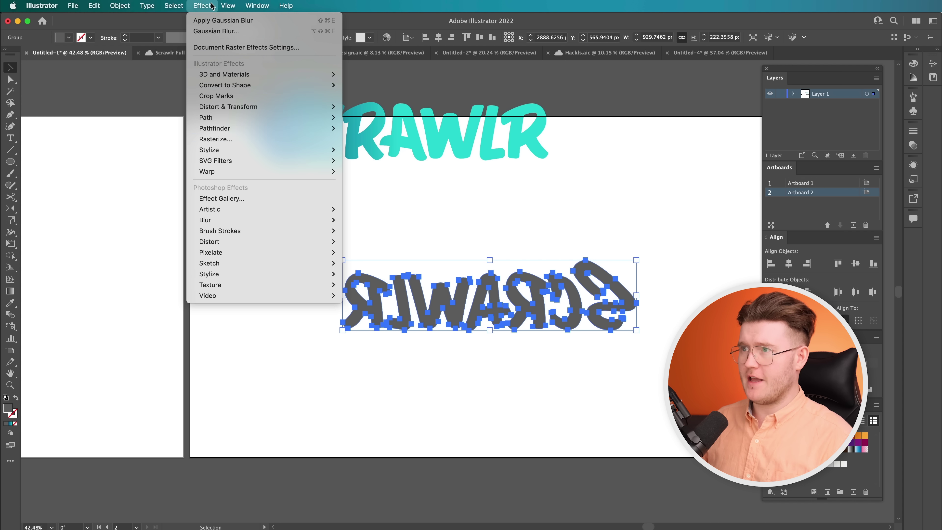
left_click(225, 21)
left_click(619, 399)
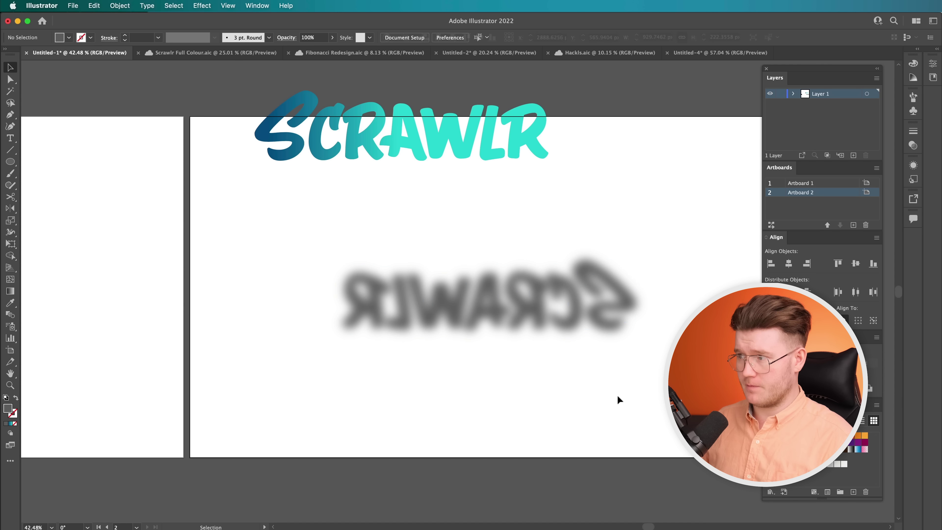
- Scale the blurred mirrored lettering down to about three quarters of its size and inspect it up close
left_click_drag(445, 287, 437, 286)
left_click(649, 273)
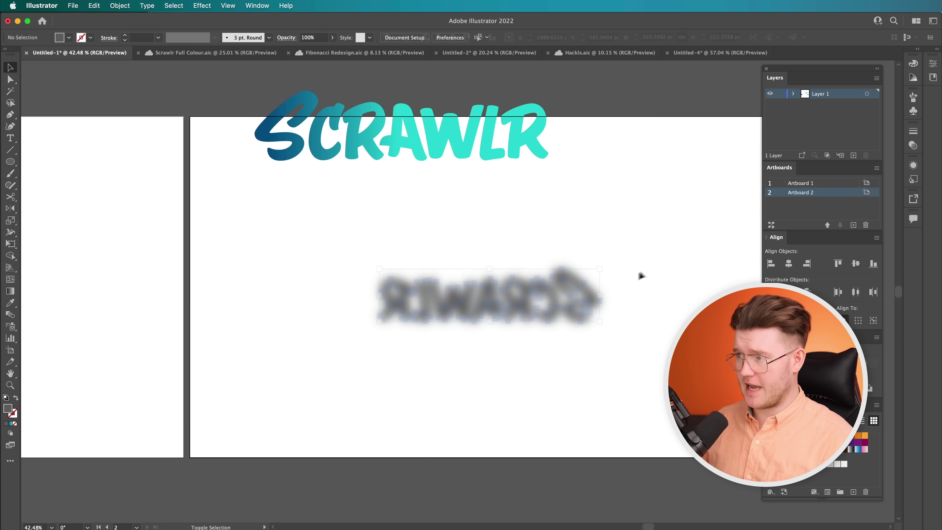
key("z")
left_click_drag(600, 280, 487, 325)
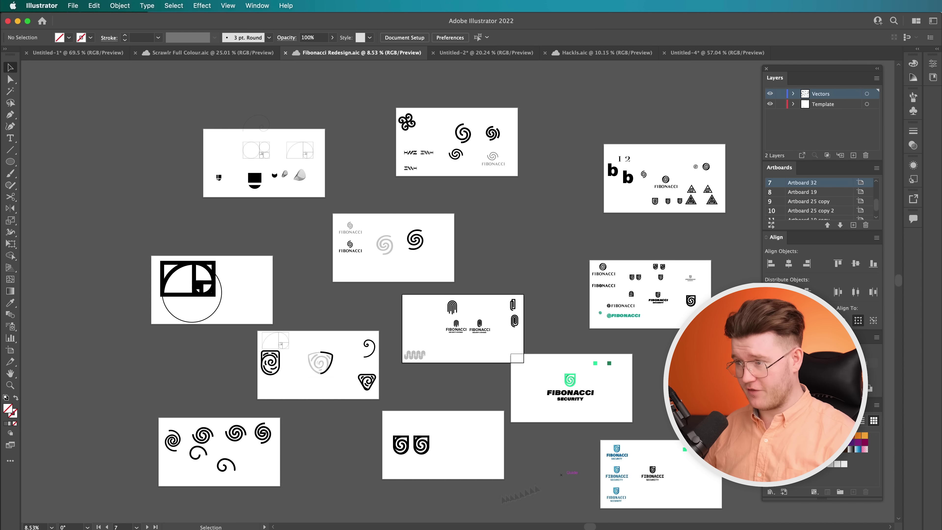
- In Fibonacci Redesign.aic, duplicate the artboard with two black shields directly below it and centre a single shield on the copy
left_click_drag(441, 463, 433, 375)
key("shift+o")
left_click_drag(371, 283, 475, 439)
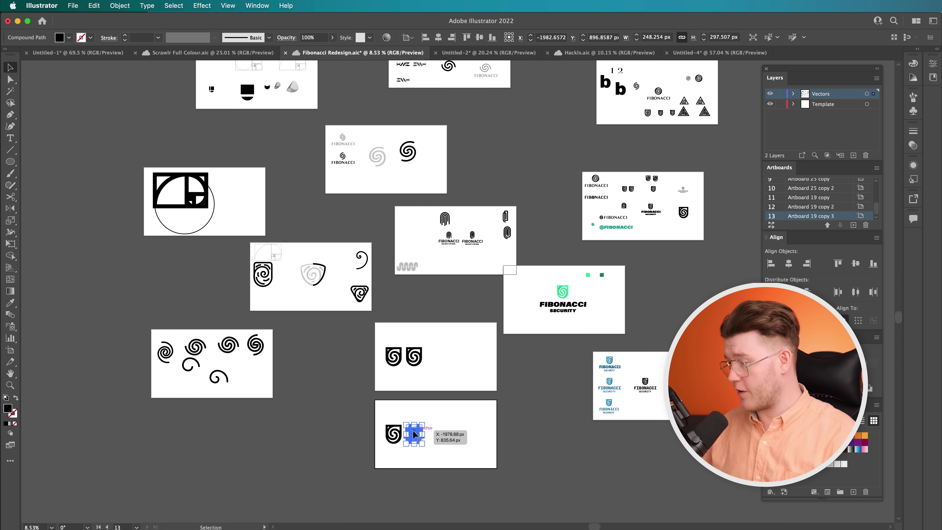
left_click_drag(414, 438, 439, 437)
left_click(467, 432)
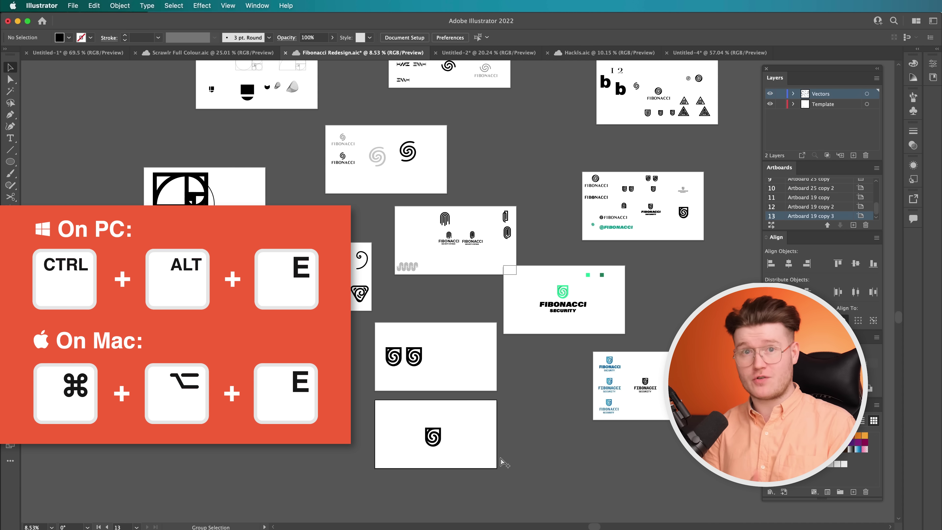
- Open Export for Screens and examine its artboard thumbnails, export settings and assets
key("super+alt+e")
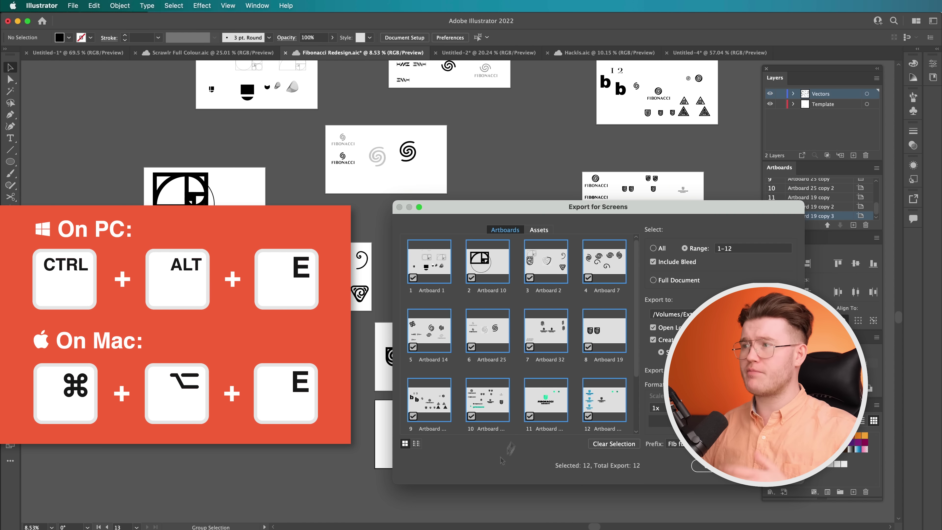
left_click_drag(599, 209, 497, 165)
scroll(463, 346, "down", 3)
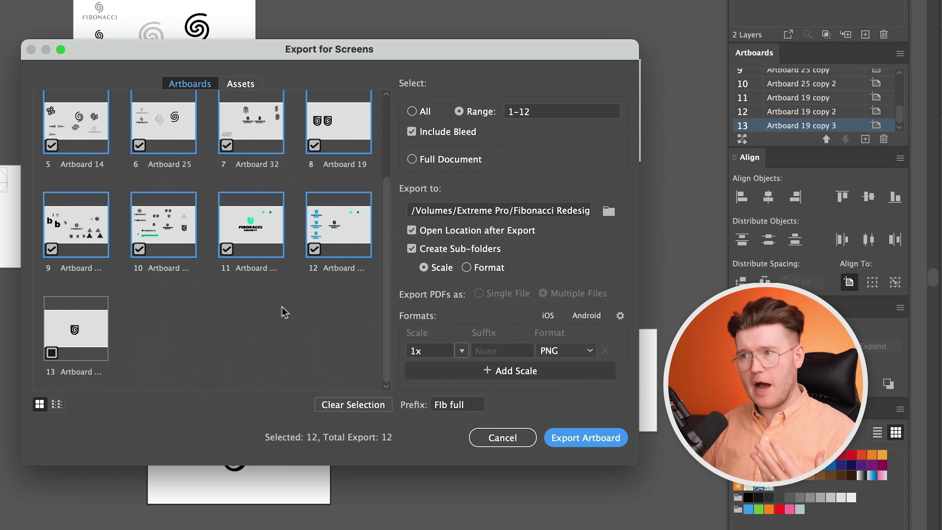
scroll(276, 266, "up", 3)
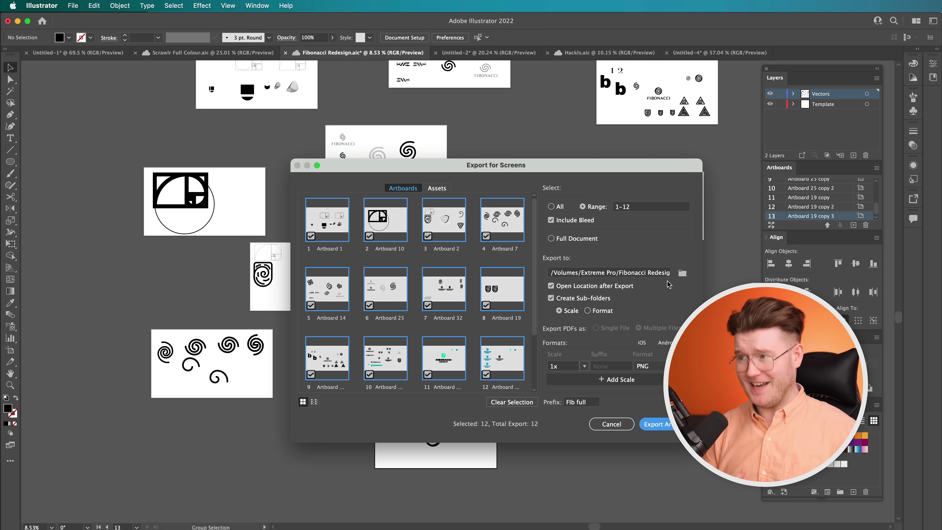
left_click(436, 188)
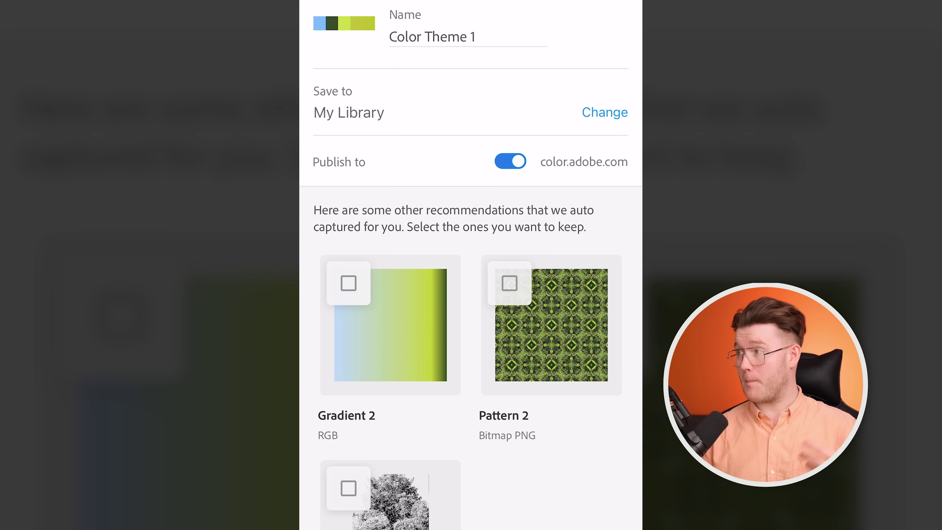
- Open the Color Theme 1 name for editing on the capture app's save screen
left_click(470, 36)
left_click(537, 37)
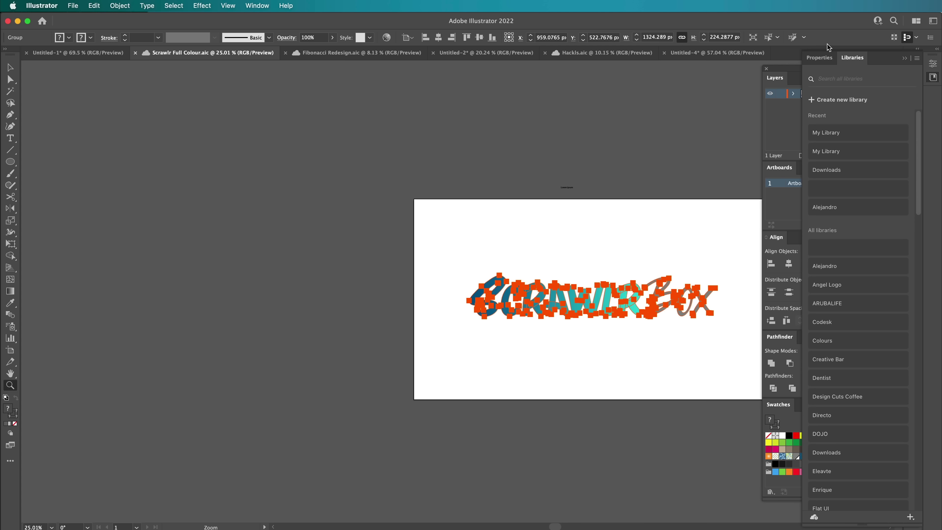
- Show the Libraries list in the Scrawlr document and examine the list of available panels
left_click(855, 58)
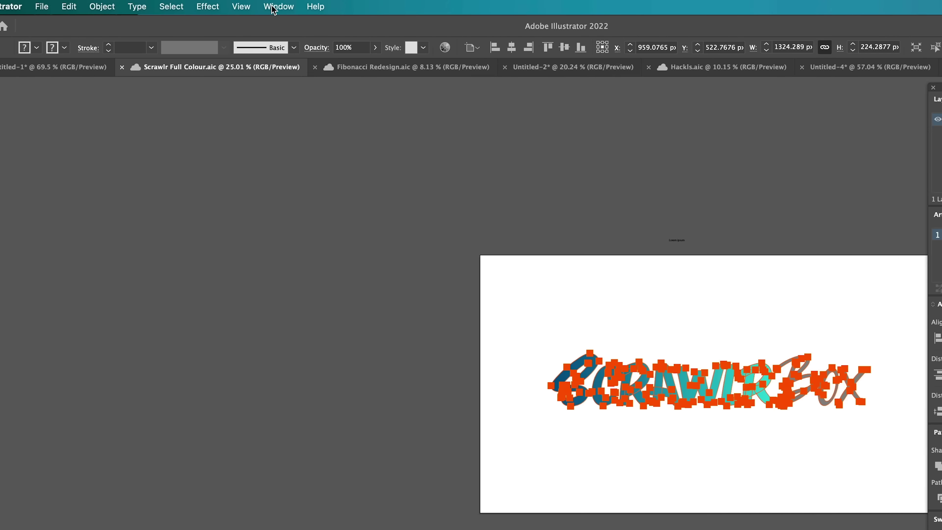
left_click(257, 6)
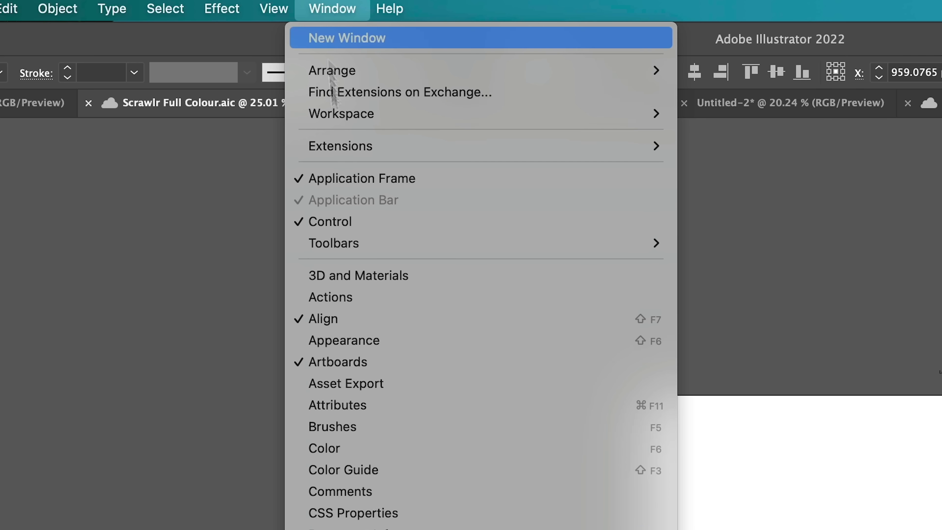
left_click(429, 178)
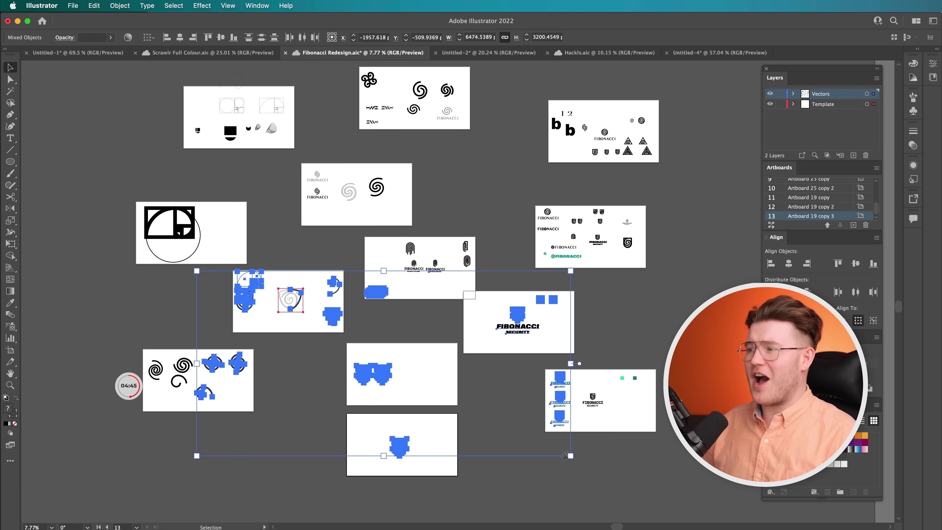
left_click(573, 487)
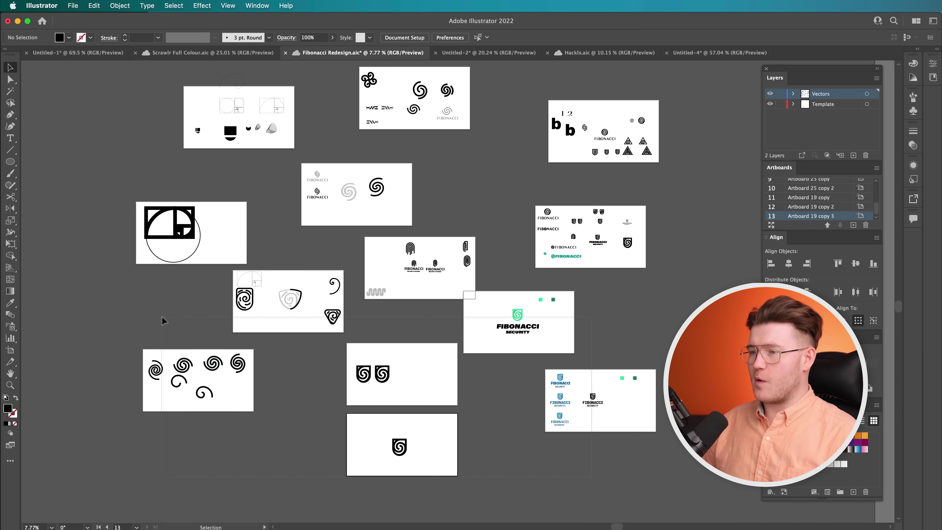
left_click_drag(162, 317, 163, 319)
left_click_drag(95, 320, 715, 473)
left_click(715, 473)
- Rearrange all artboards into a grid by column with 4 rows and 50 px spacing, moving the artwork with them
left_click_drag(644, 484, 628, 485)
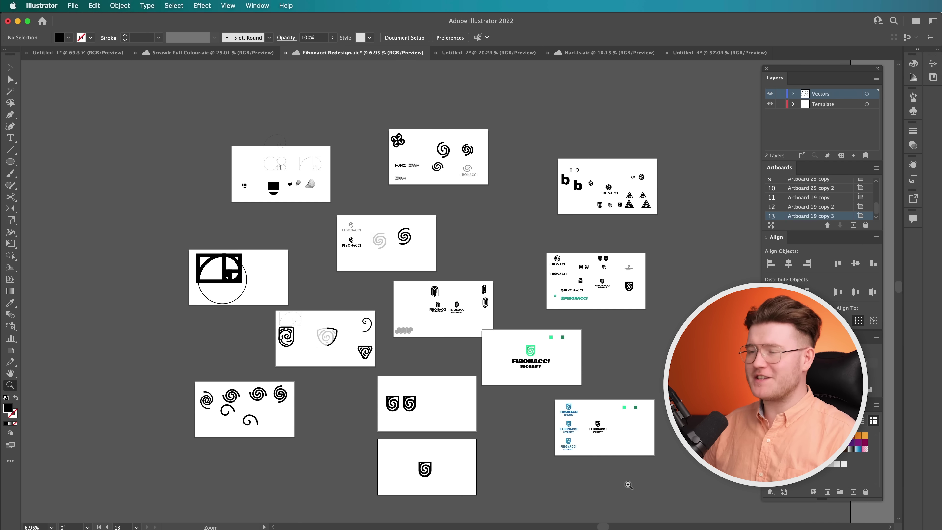
left_click(118, 5)
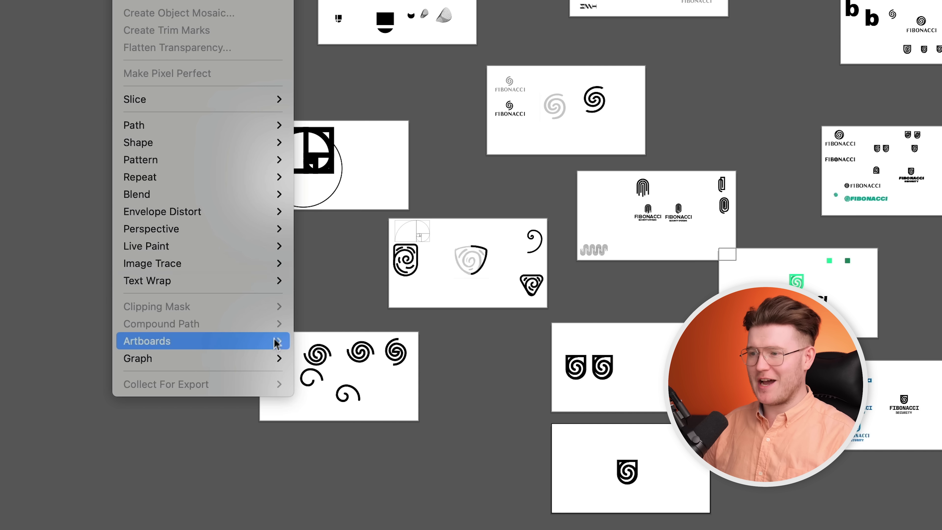
mouse_move(203, 387)
left_click(323, 366)
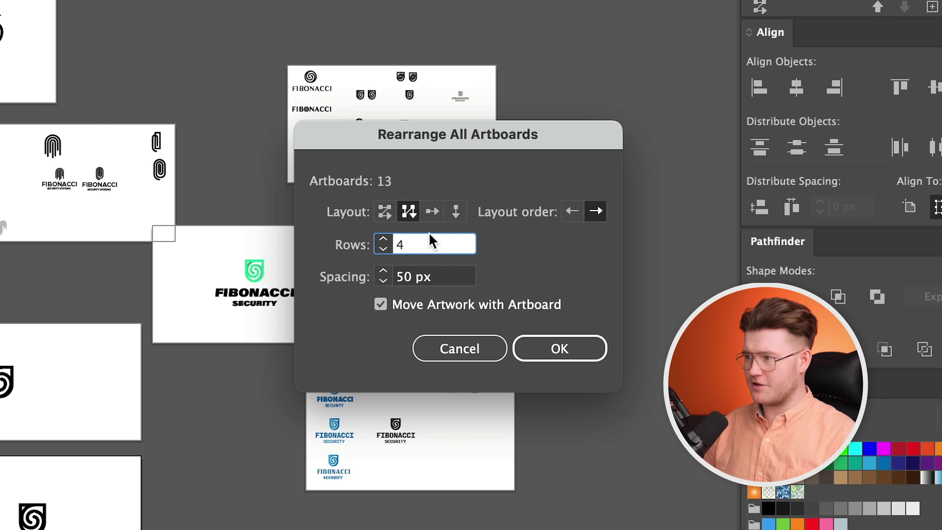
key("Tab")
key("Tab")
key("Tab")
left_click(583, 350)
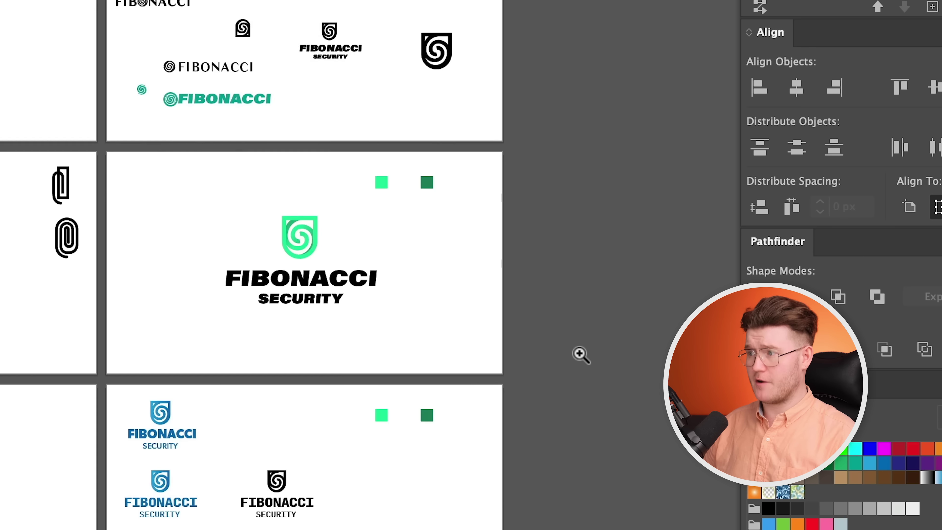
- Sample the blue of the FIBONACCI wordmark in the uppermost blue logo with the Eyedropper as the current fill
left_click(580, 354)
left_click_drag(276, 288, 191, 284)
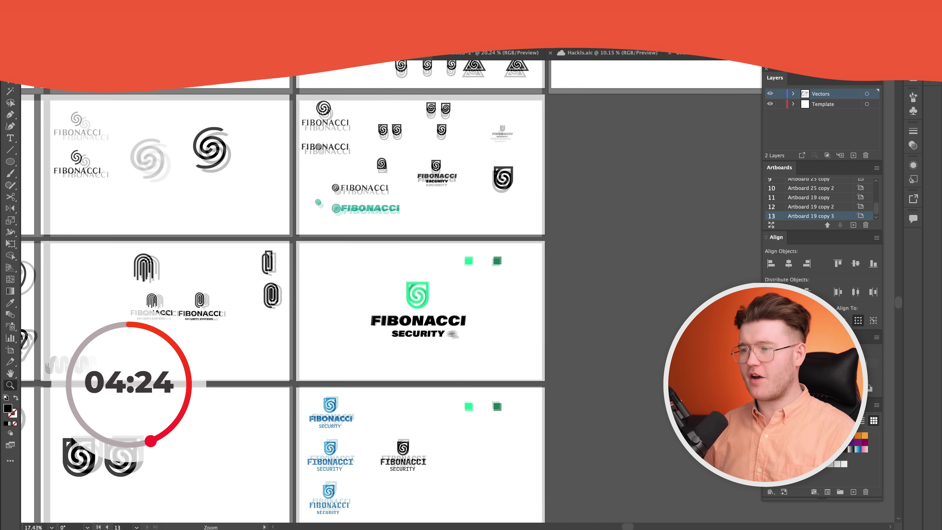
left_click_drag(452, 334, 637, 212)
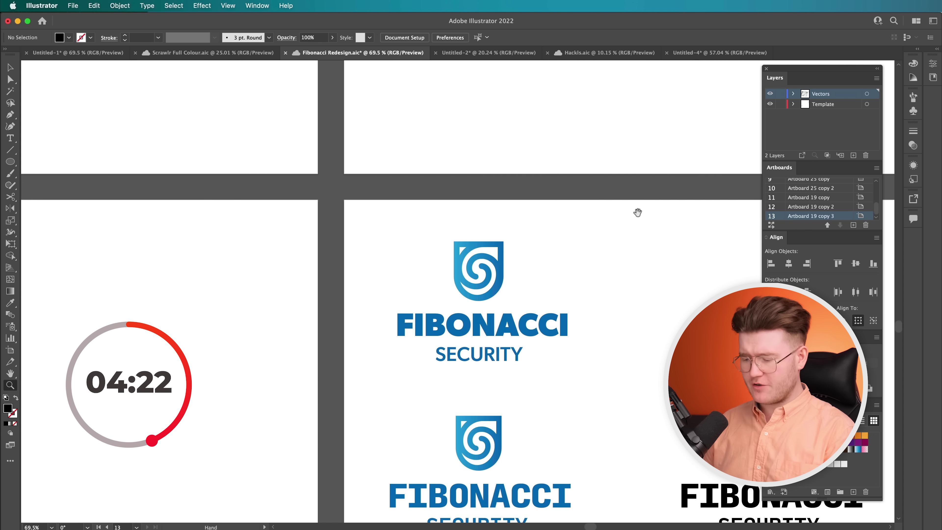
key("i")
left_click(506, 322)
left_click_drag(595, 368, 502, 313)
key("v")
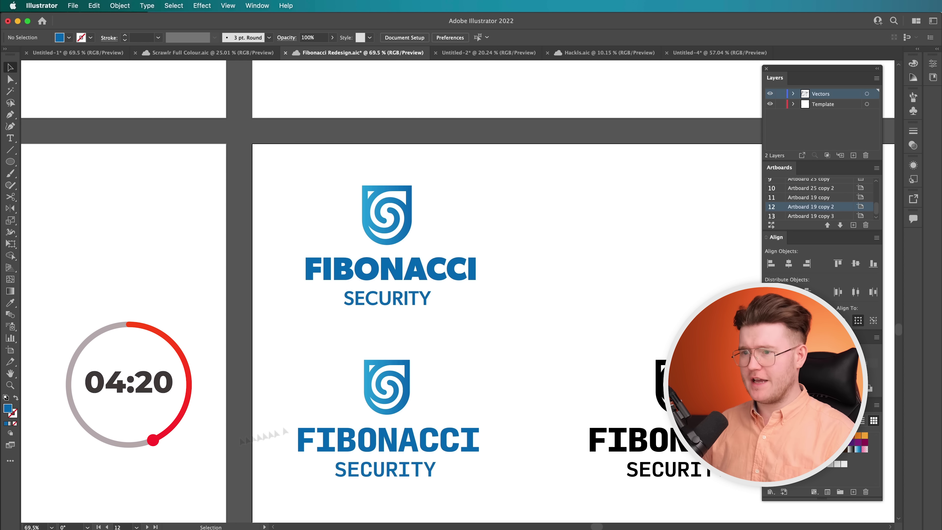
- Check the current blue fill's colour values in the Color Picker
double_click(7, 414)
key("Escape")
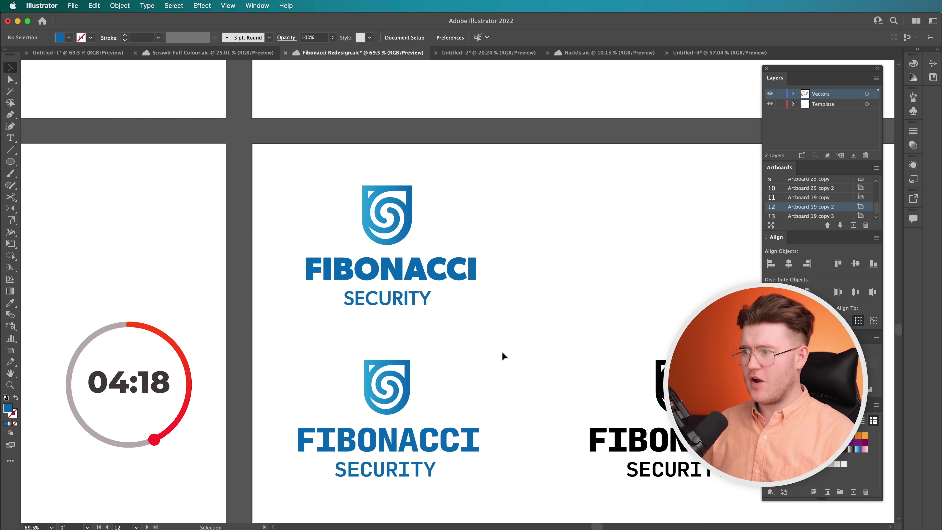
- Try to apply the middle blue logo's shield gradient to the black shield beside it with the Eyedropper
scroll(497, 271, "down", 3)
scroll(496, 271, "right", 4)
left_click_drag(496, 267, 691, 309)
key("i")
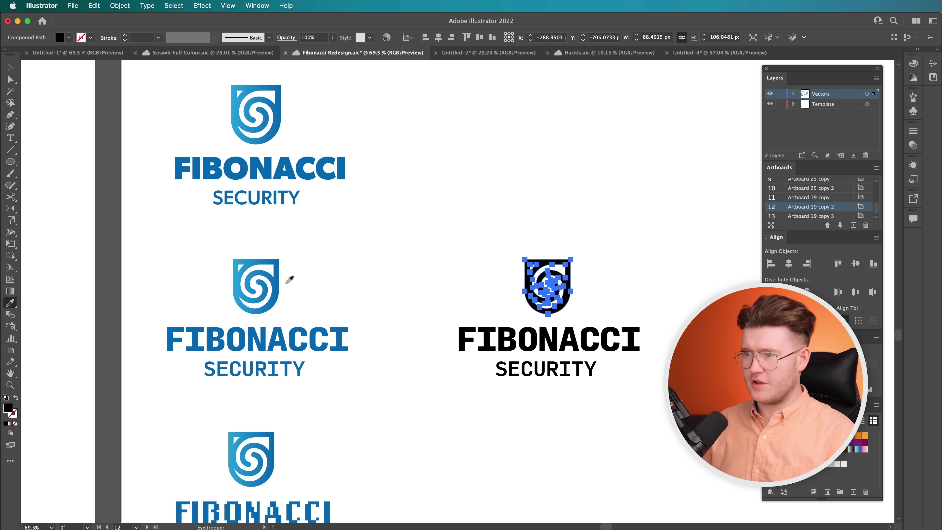
left_click(277, 281)
key("super+z")
key("v")
left_click(460, 283)
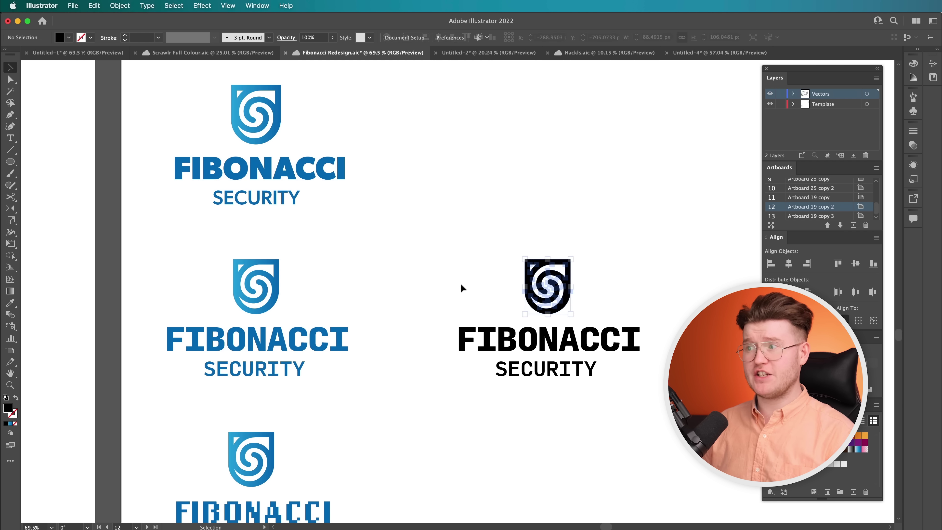
- Undo the accidental move of the black shield, select it in place and activate the Eyedropper
left_click_drag(542, 262, 756, 275)
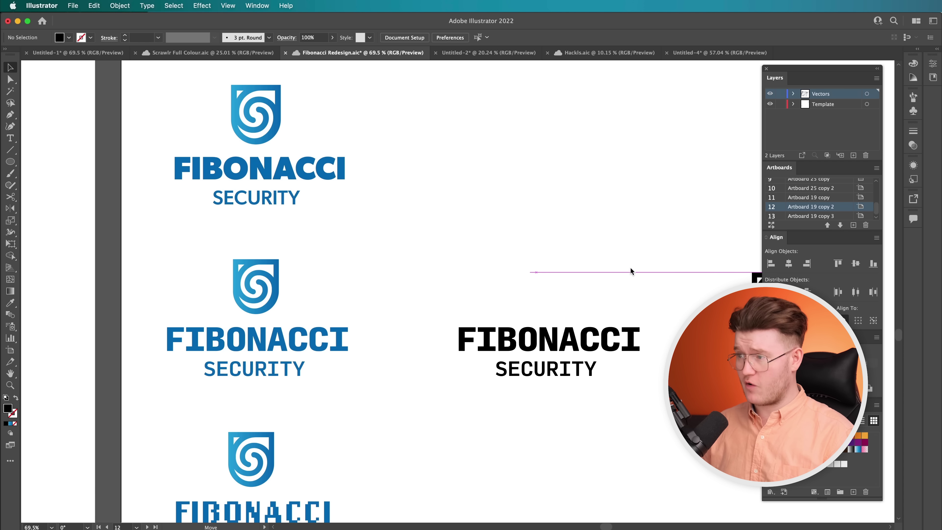
key("super+z")
left_click_drag(675, 235, 468, 293)
key("i")
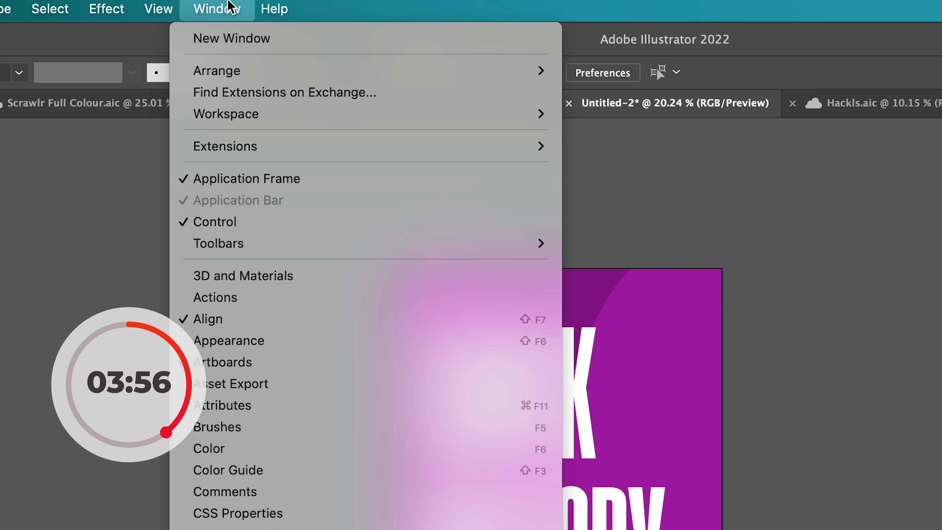
- Show the History panel for the QUICK HISTORY TOOL document and place it beside the Layers panel
left_click(309, 181)
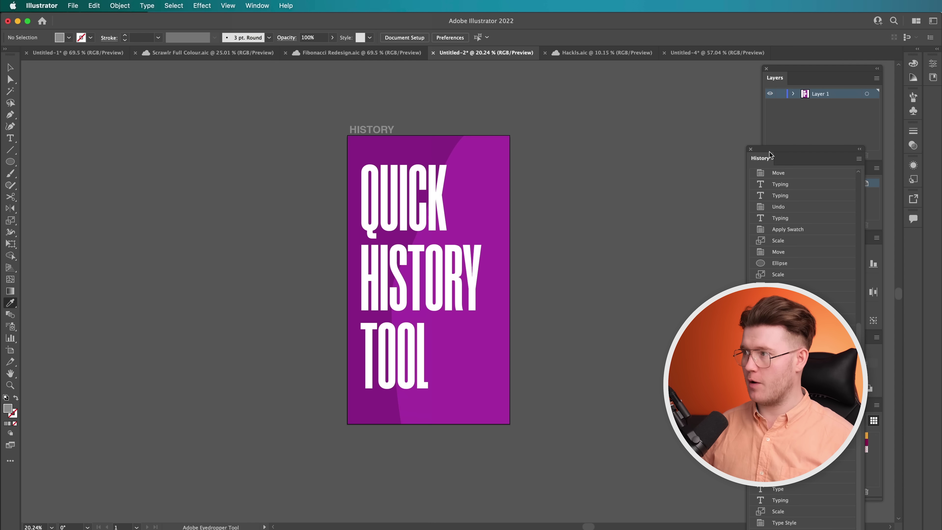
left_click_drag(768, 152, 663, 79)
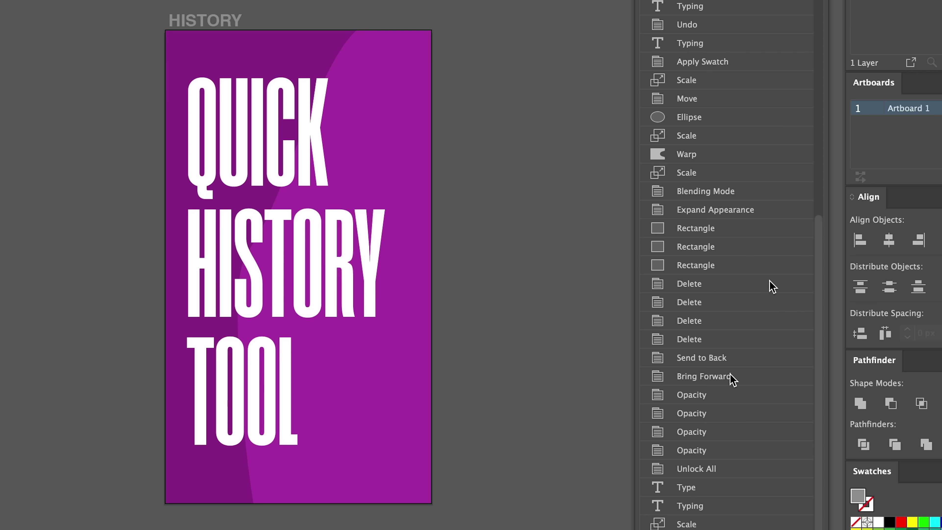
- Step the poster back through its history states, from Delete and Blending Mode to the early Typing and Undo states
left_click(688, 283)
left_click(704, 191)
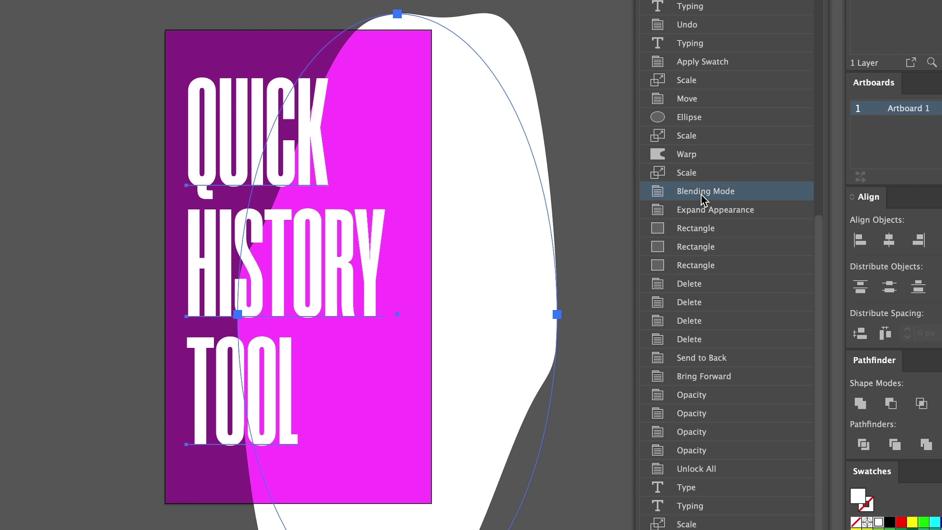
left_click(686, 154)
left_click(694, 135)
left_click(691, 80)
left_click(692, 43)
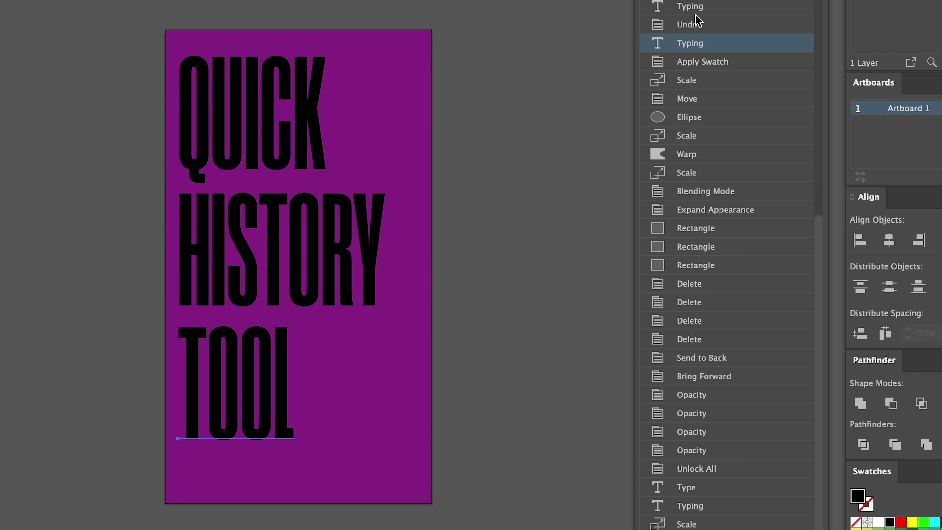
left_click(692, 8)
left_click(691, 25)
- Step the poster forward through the Delete and Opacity history states to the final Lock state
left_click(654, 344)
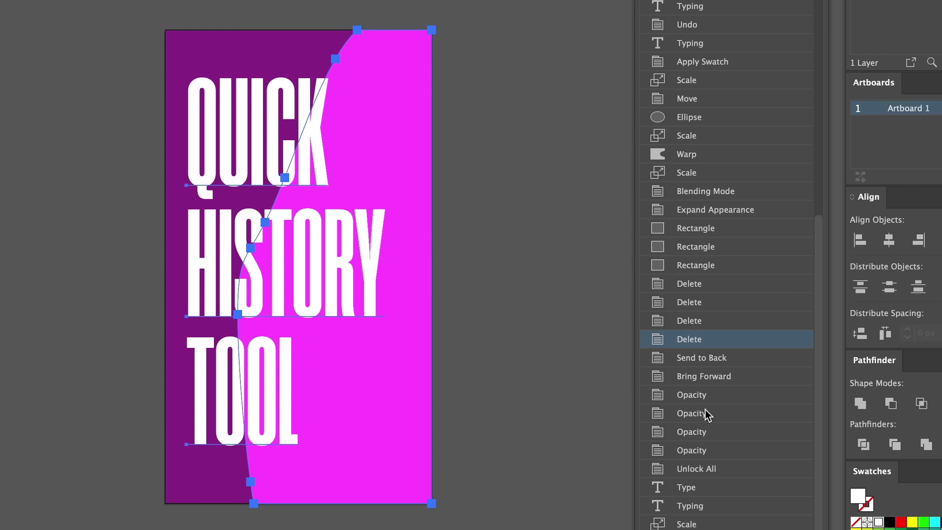
left_click(707, 413)
left_click(714, 450)
left_click(718, 529)
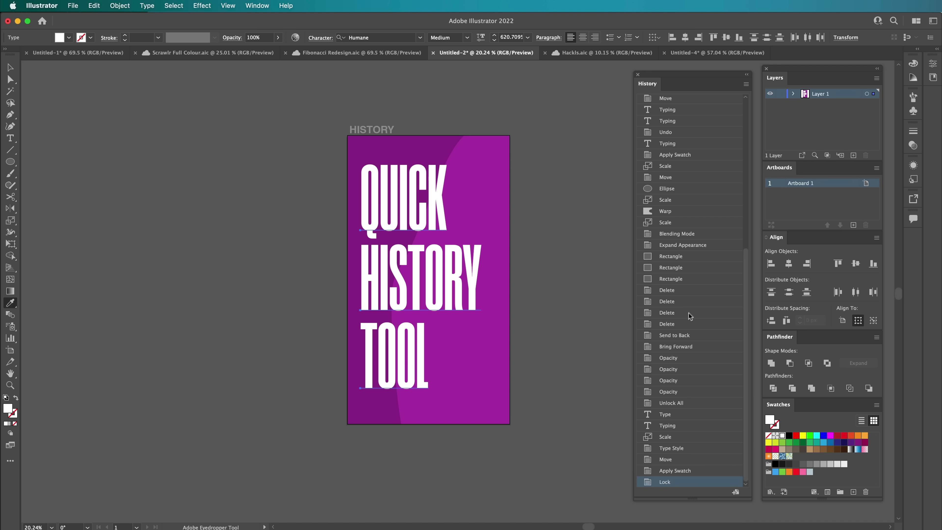
- Revert the poster through its history states to the Move state just before the Ellipse was drawn
left_click(693, 427)
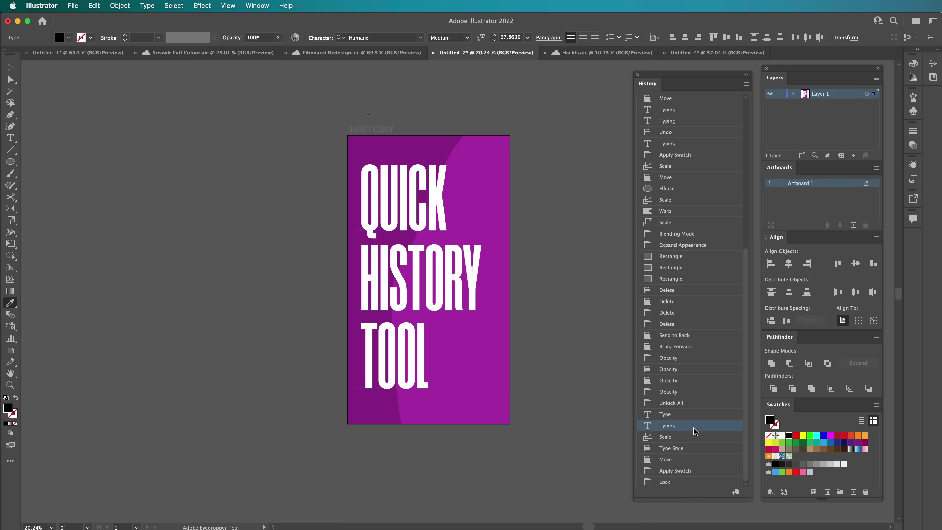
left_click(681, 403)
left_click(676, 365)
left_click(678, 348)
left_click(683, 323)
left_click(681, 312)
left_click(679, 301)
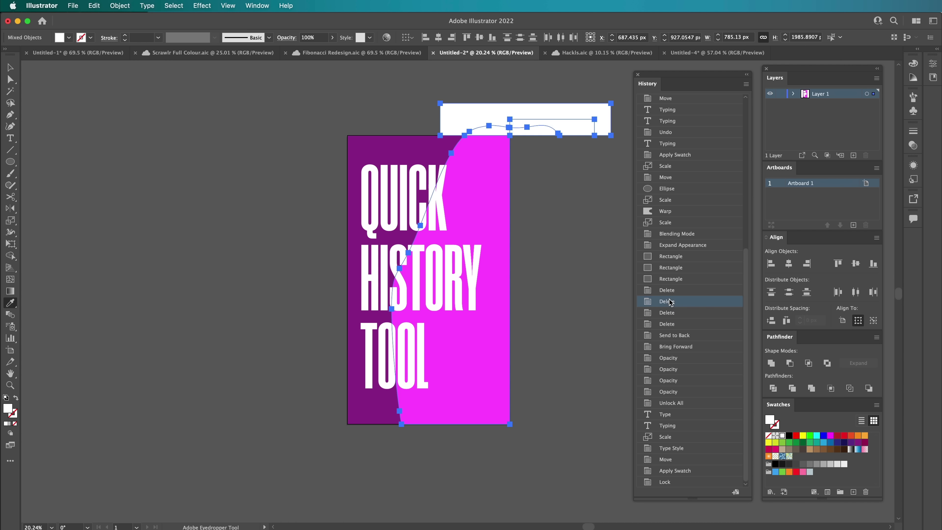
left_click(677, 290)
left_click(673, 256)
left_click(673, 233)
left_click(673, 222)
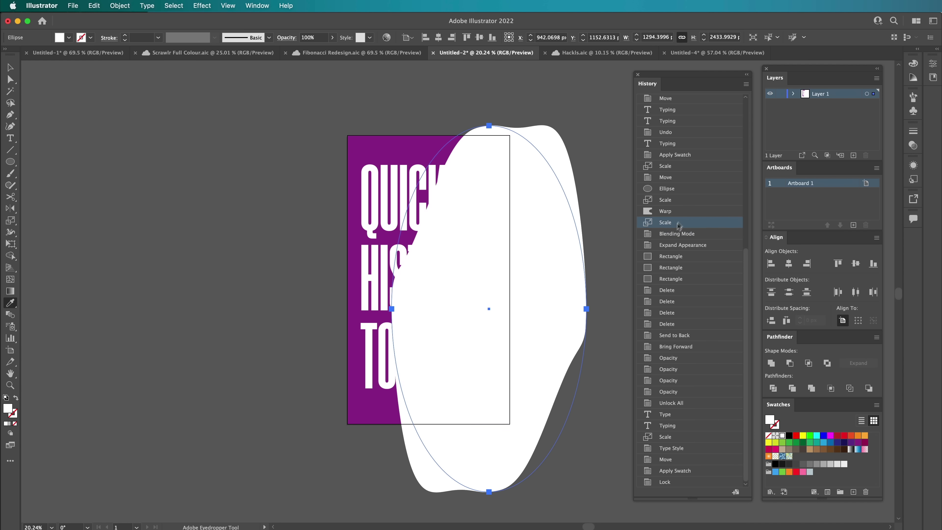
left_click(674, 211)
left_click(677, 188)
left_click(677, 180)
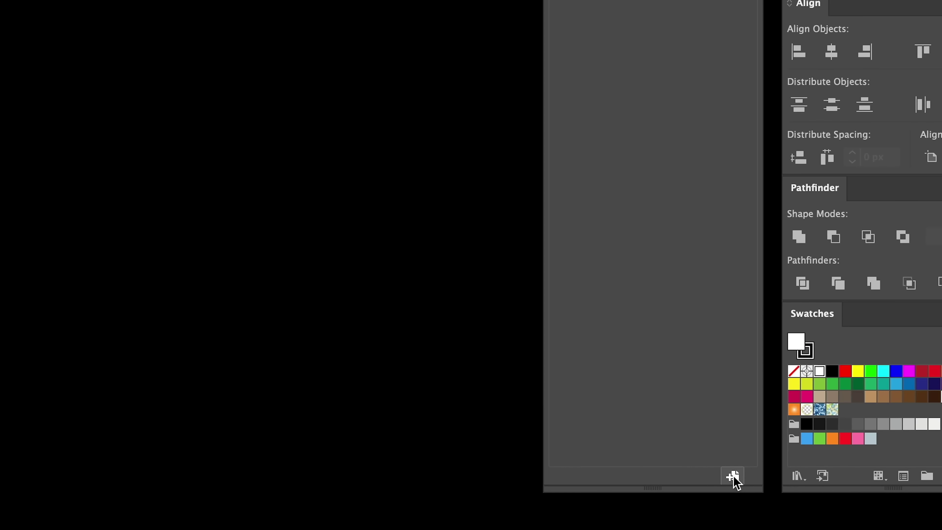
- Create a new document from the poster's current history state
left_click(733, 476)
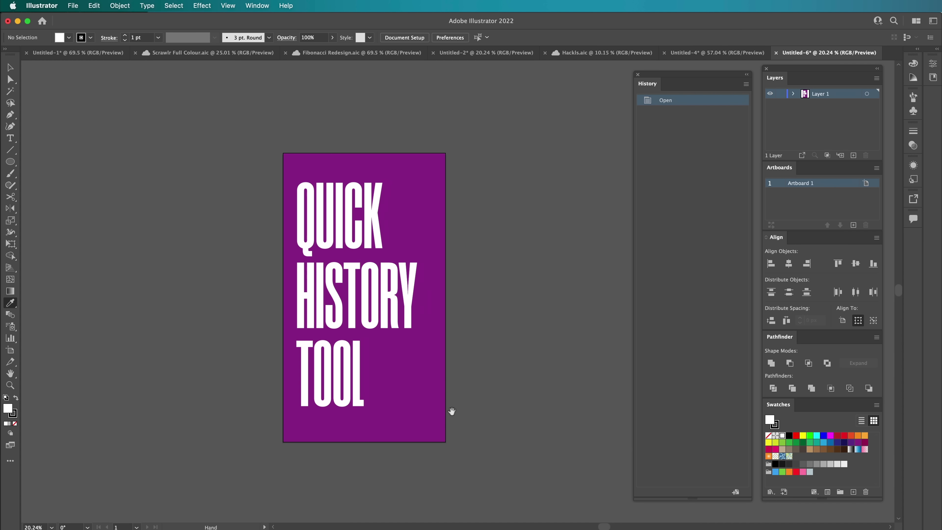
left_click_drag(381, 244, 358, 243)
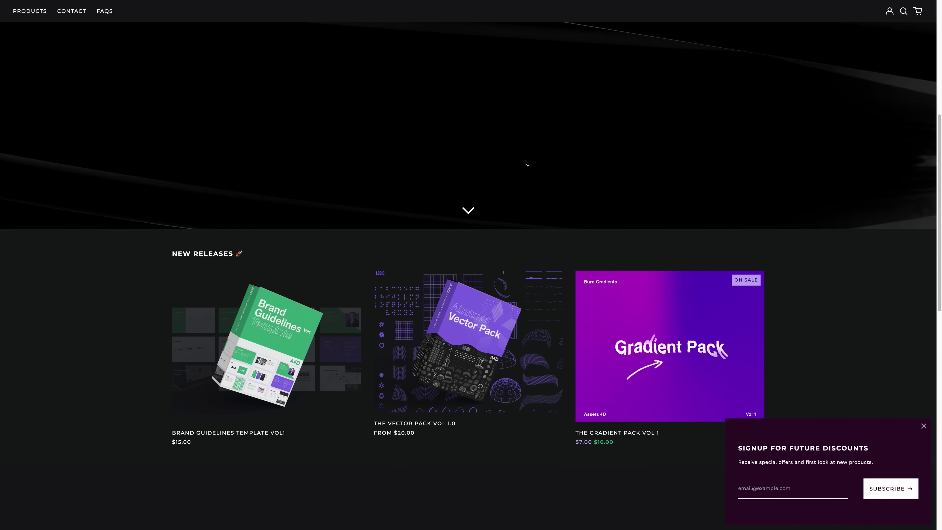
- Examine the new releases on the online asset store's home page
scroll(513, 167, "down", 6)
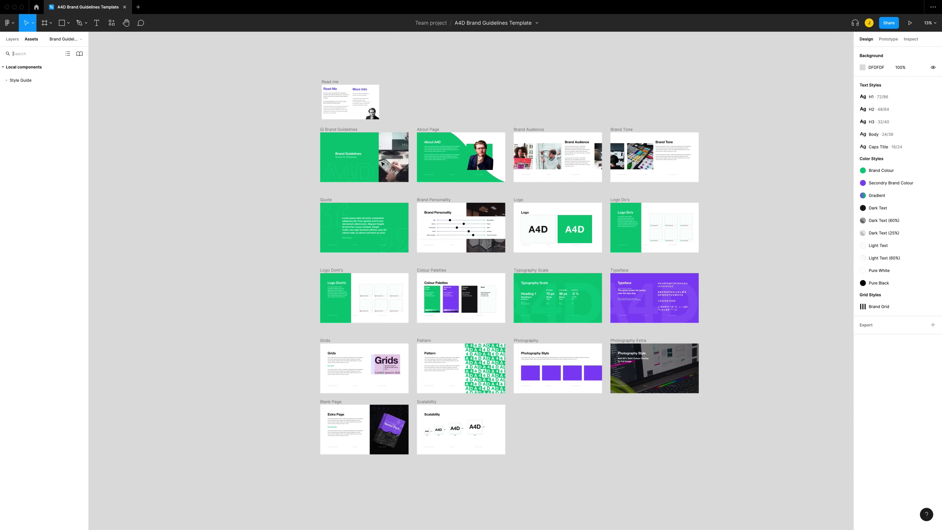
- In Figma, open the Brand Stylesheet (Components) page and open the Profile Pic component's Brand Colour style for colour editing
left_click(8, 40)
left_click(38, 77)
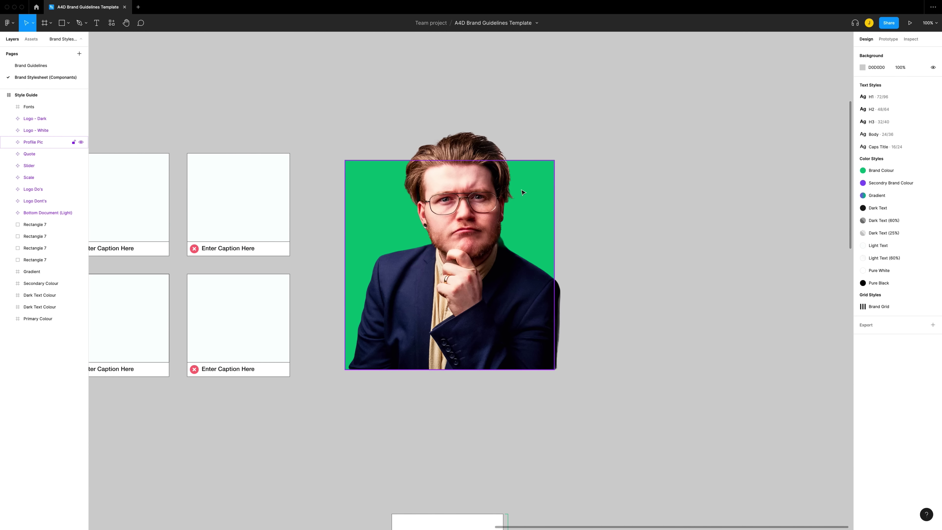
left_click(521, 193)
left_click(876, 354)
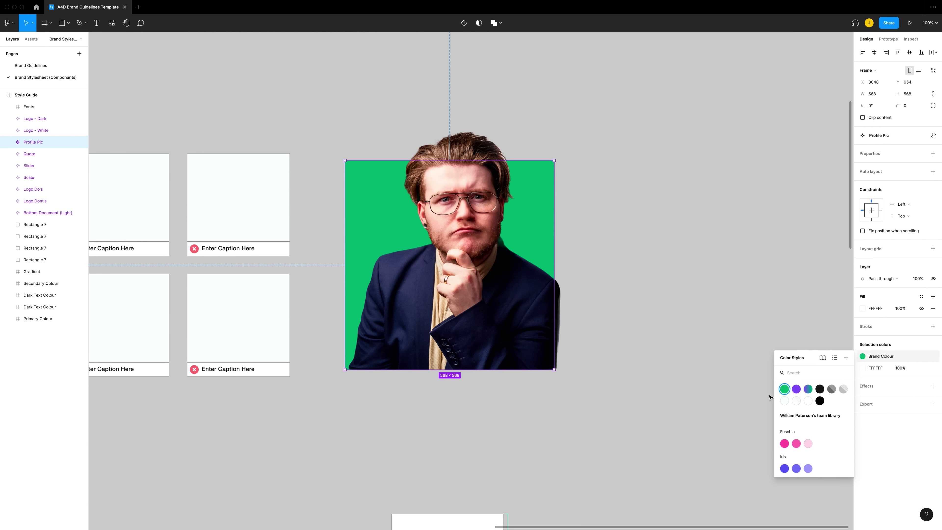
left_click(788, 398)
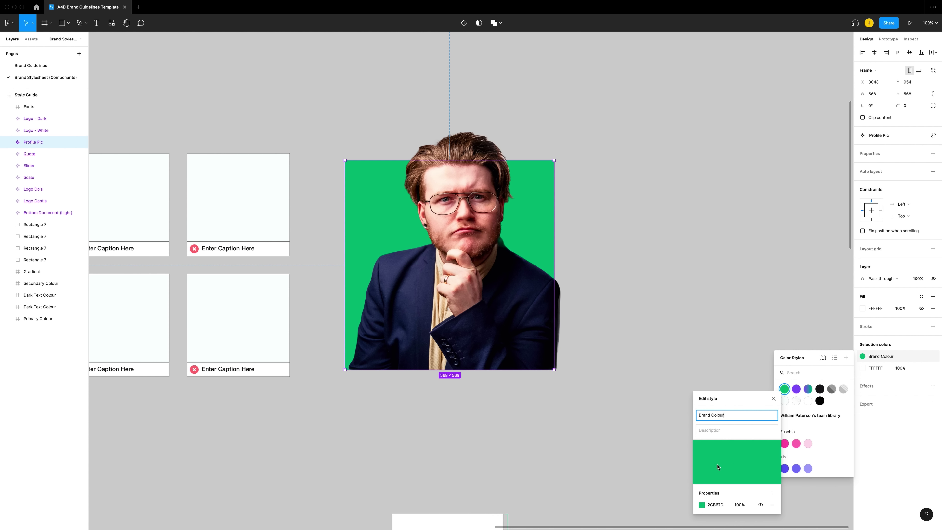
left_click(702, 505)
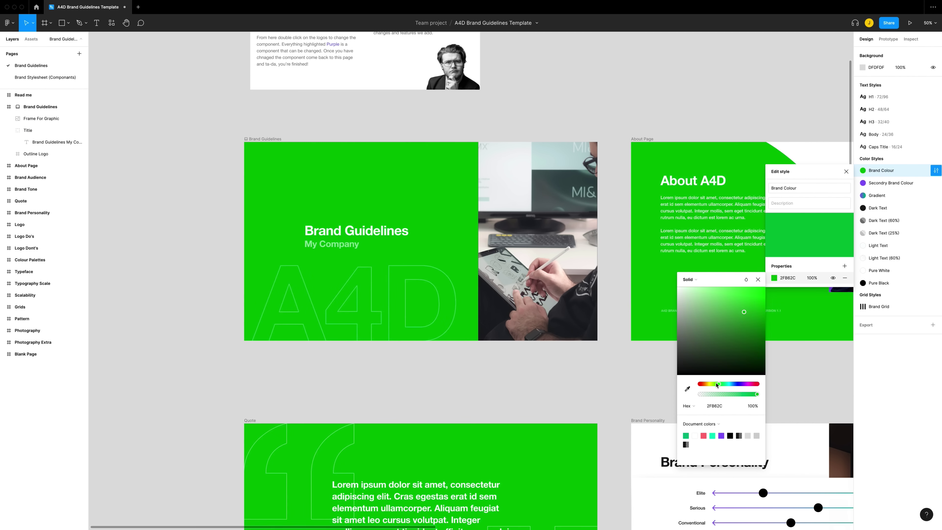
- Change the Brand Colour style to red B62C2C and review the recoloured guideline pages
left_click_drag(717, 384, 698, 385)
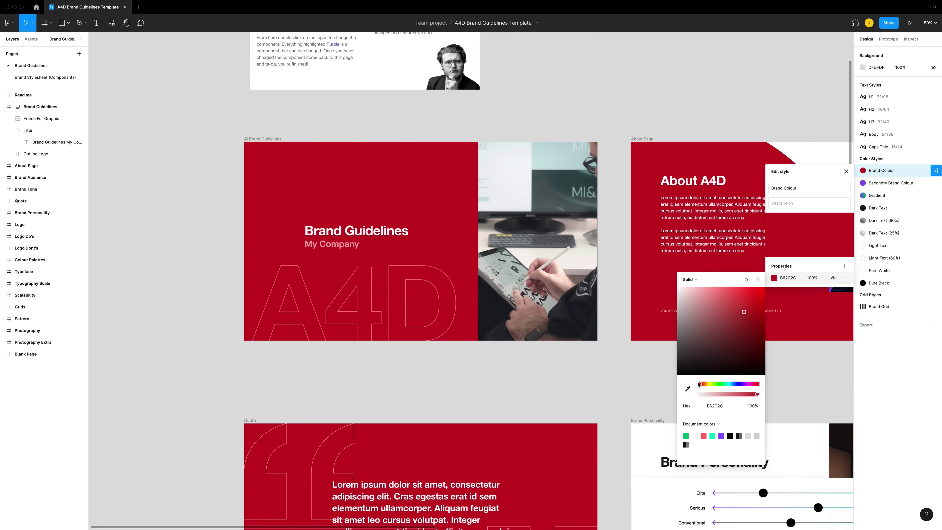
left_click(560, 369)
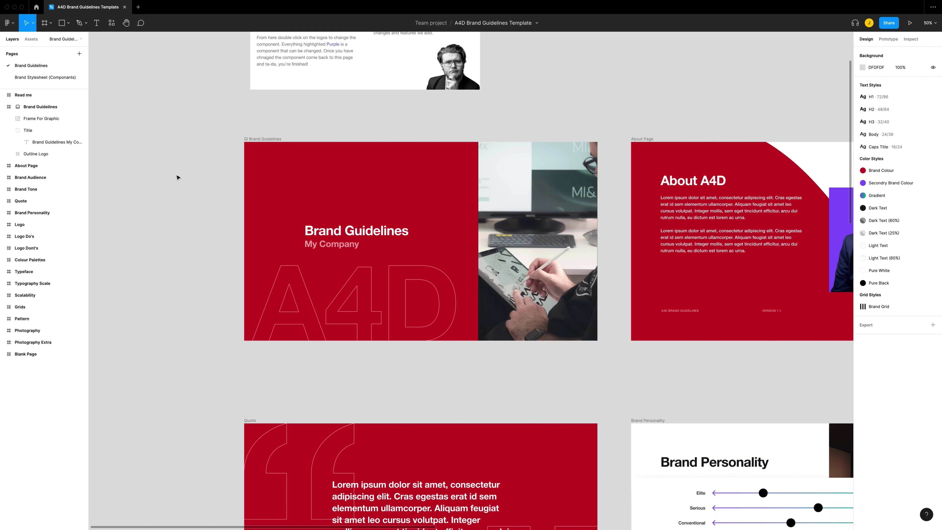
scroll(554, 149, "right", 14)
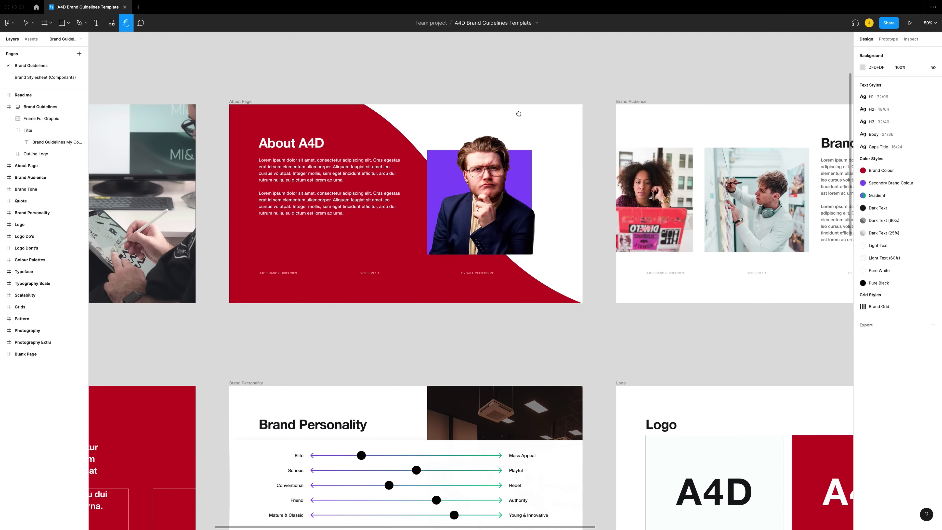
scroll(410, 105, "down", 5)
scroll(488, 149, "left", 3)
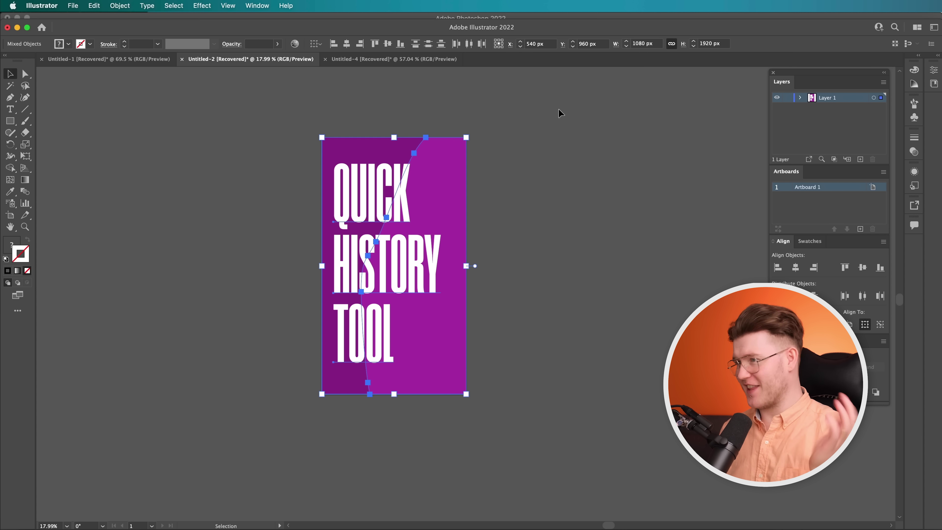
- Copy all the QUICK HISTORY TOOL artwork in Illustrator and paste it as Layers into the blank 1080 x 1920 px Photoshop document
left_click_drag(562, 127, 279, 371)
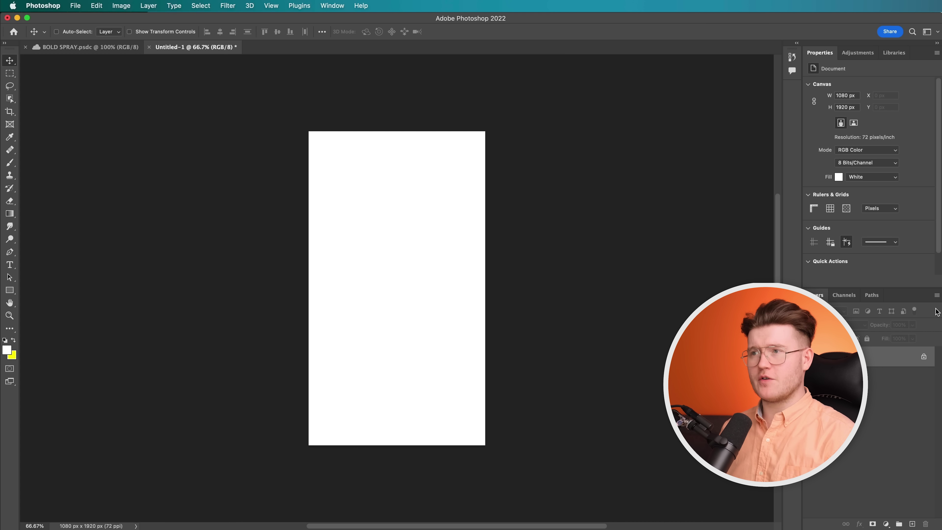
key("super+v")
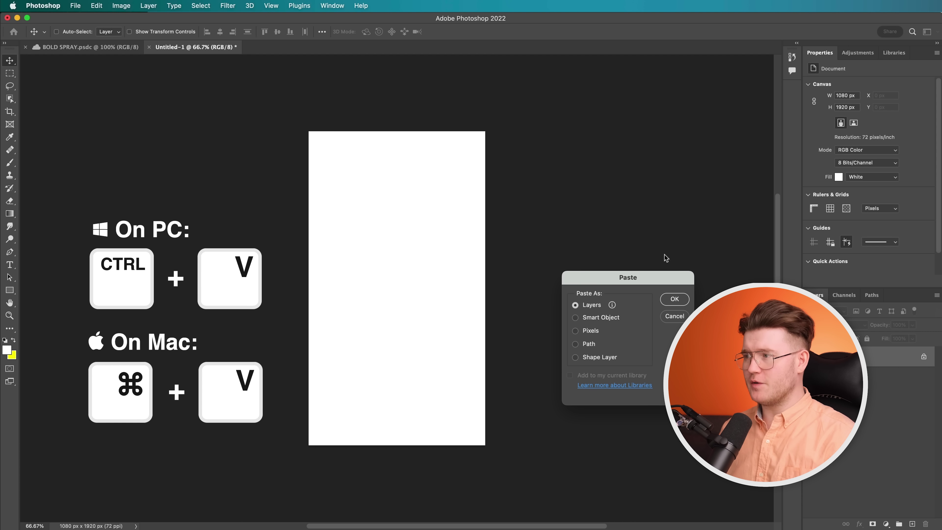
left_click(583, 208)
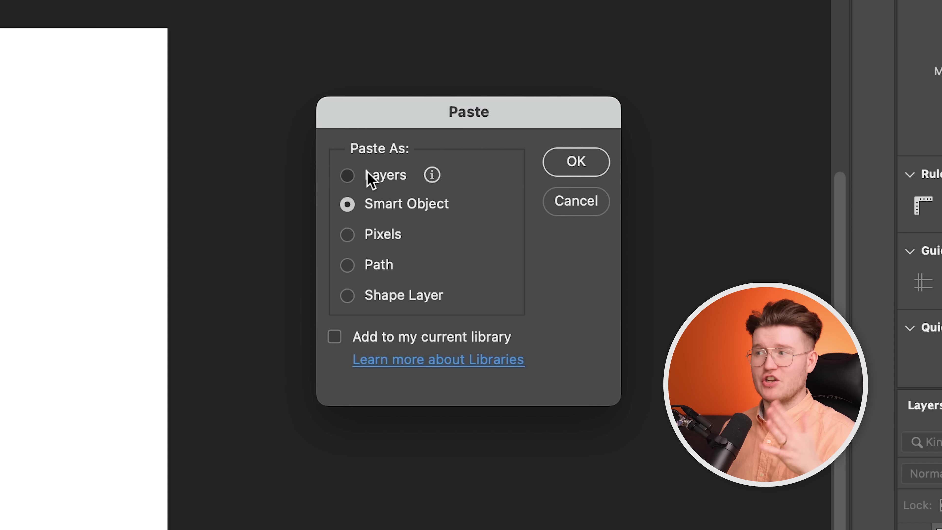
left_click(565, 195)
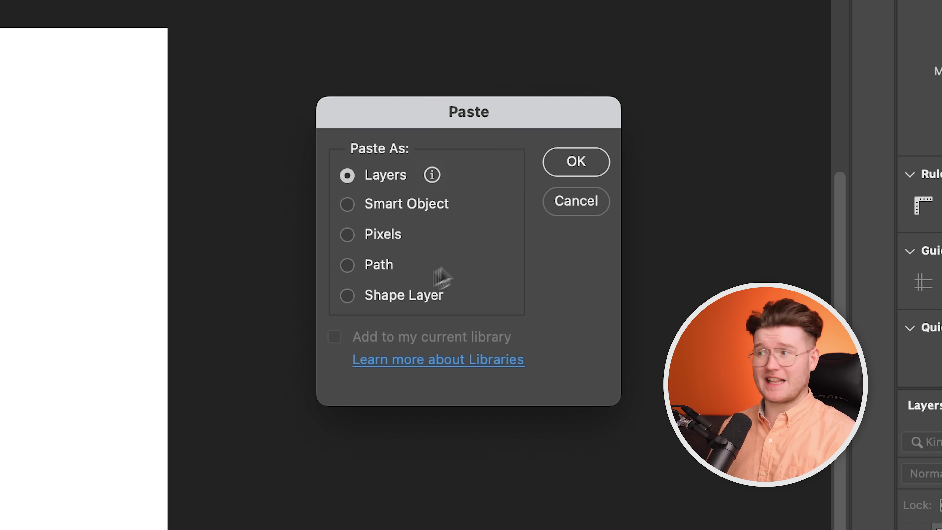
left_click(595, 171)
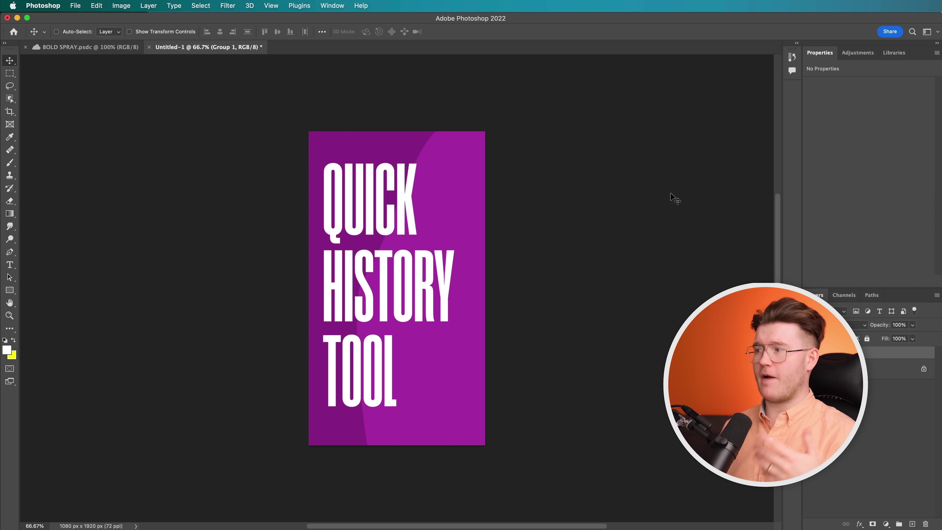
- Expand Group 1 and its nested Layer 1 in the pasted artwork and select the HISTORY text layer
left_click(821, 353)
left_click(828, 367)
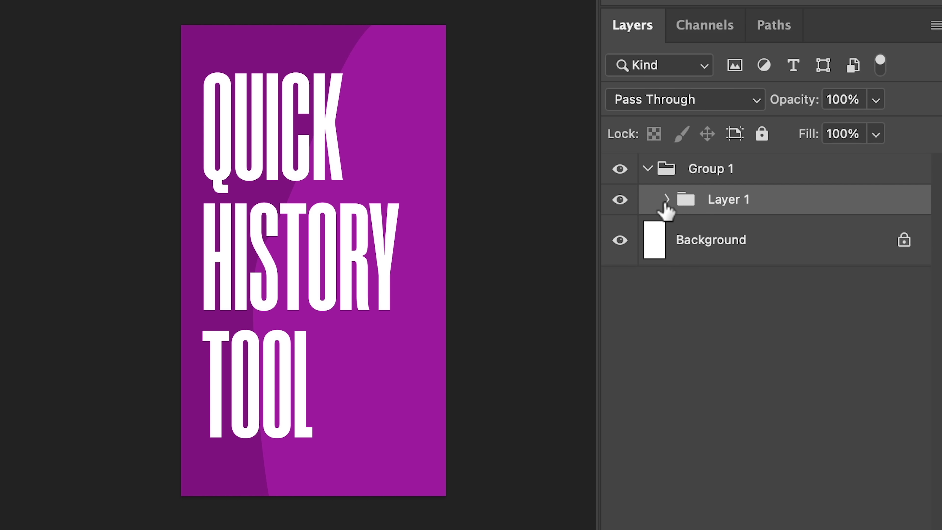
left_click(828, 366)
left_click(839, 383)
left_click(791, 304)
- Check the separate HISTORY, TOOL and QUICK text layers by hiding each one and showing it again
left_click(619, 290)
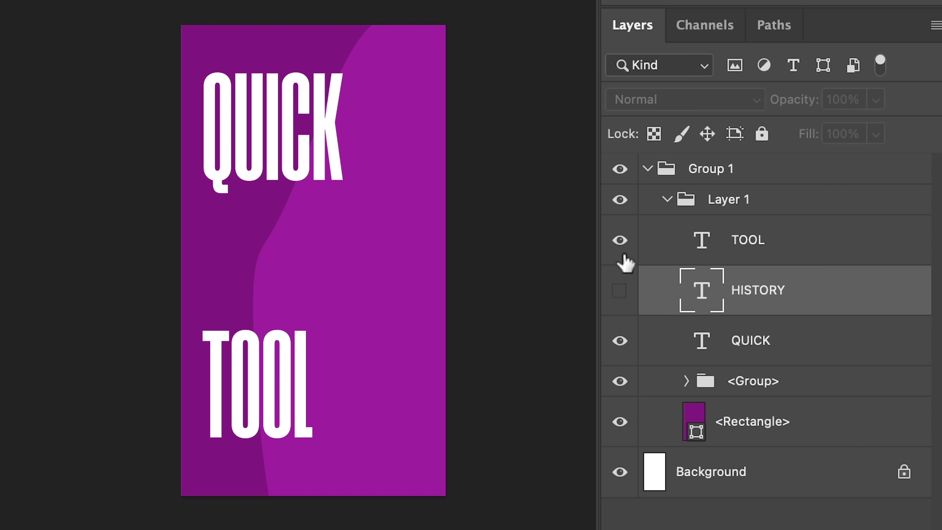
left_click(620, 241)
left_click(620, 241)
left_click(619, 290)
left_click(620, 342)
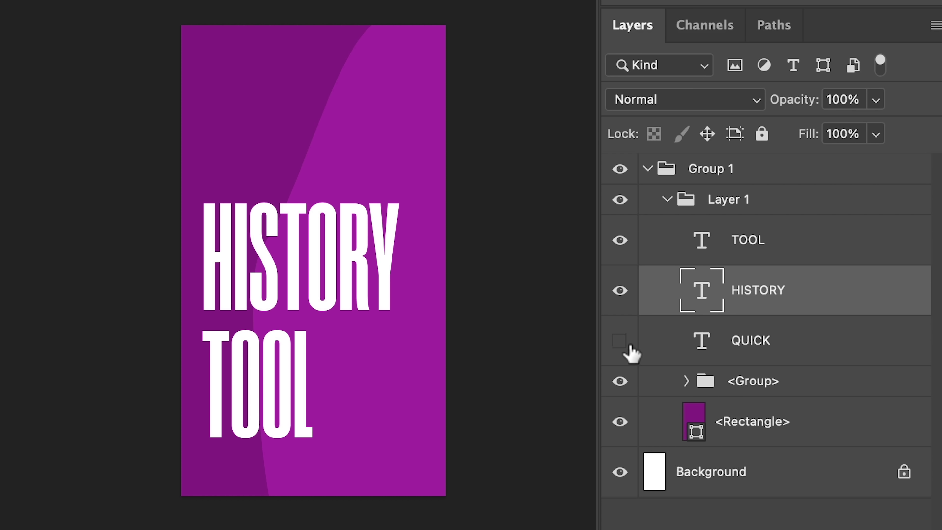
left_click(620, 341)
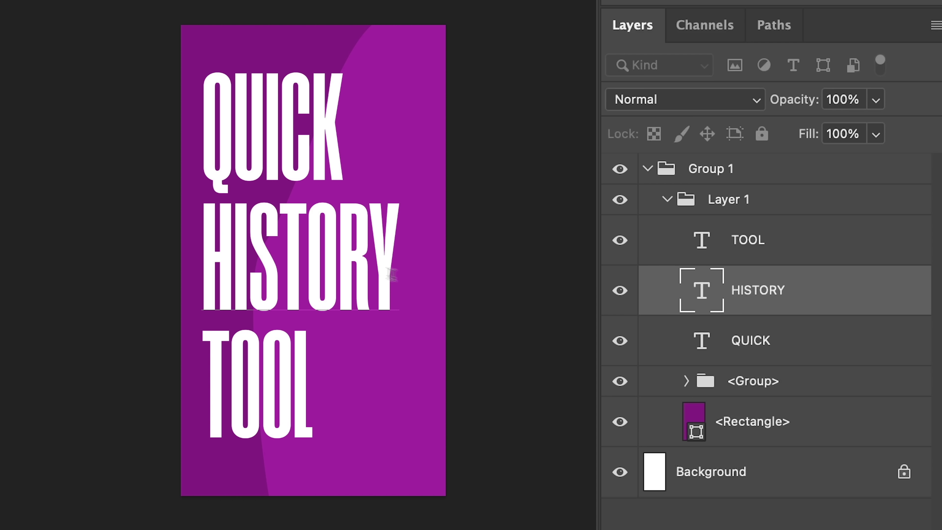
- Check that the HISTORY text is editable by selecting its characters on the canvas
left_click_drag(324, 240, 194, 246)
left_click(254, 252)
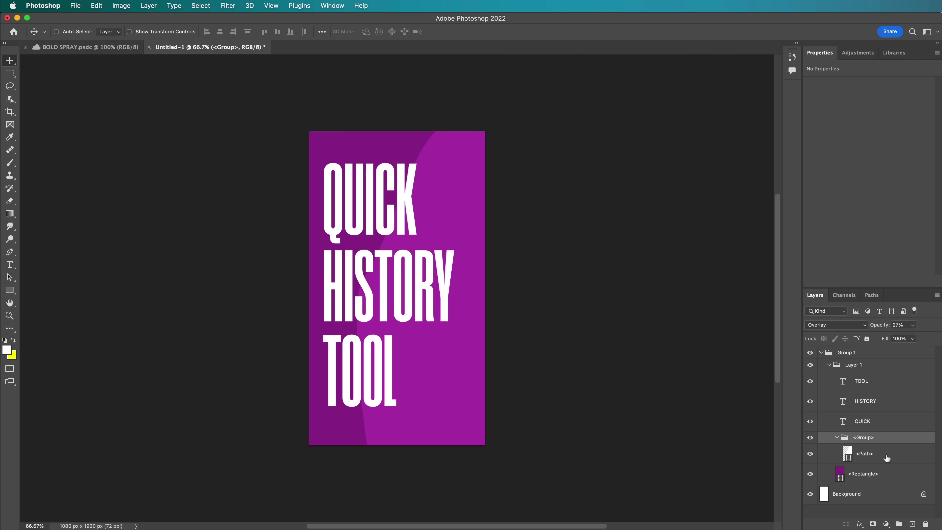
- Add a white Color Overlay at 100% opacity to the <Path> layer and blur it with an 8.0-pixel Gaussian Blur
left_click(868, 455)
double_click(869, 454)
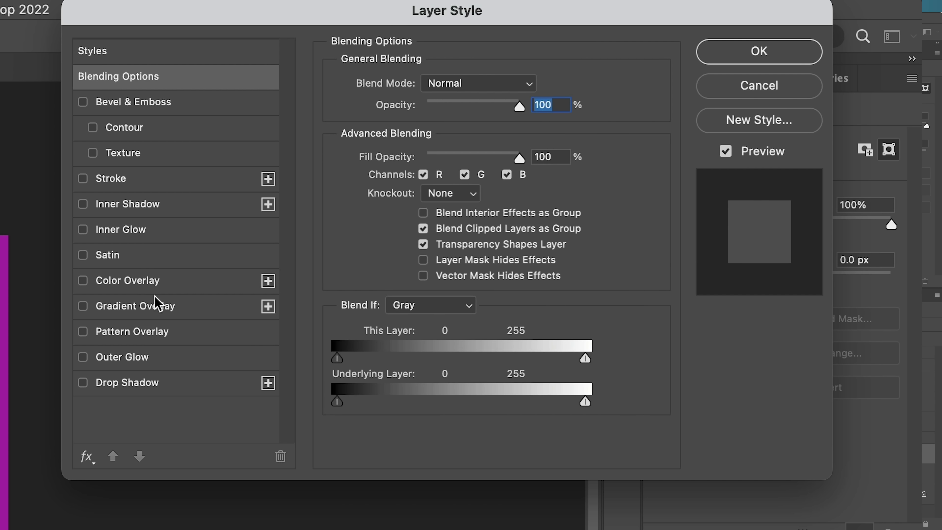
left_click(562, 158)
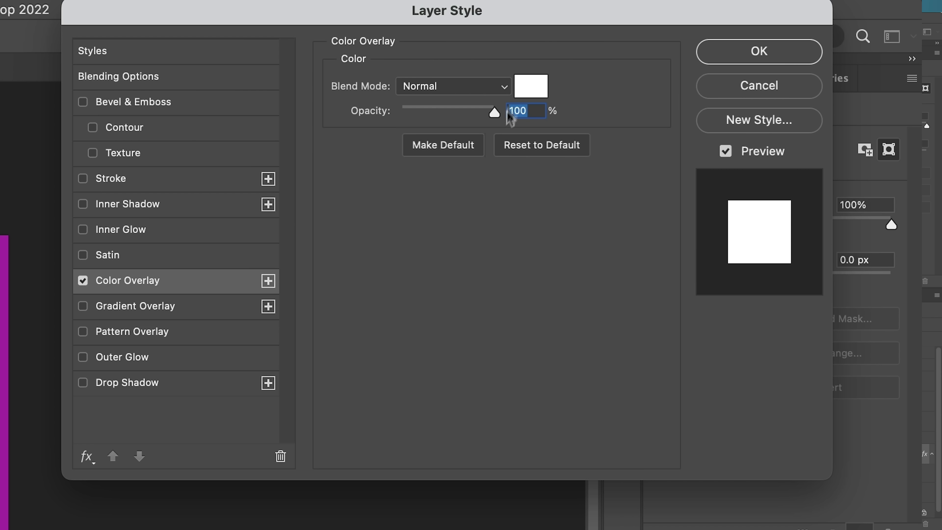
key("Return")
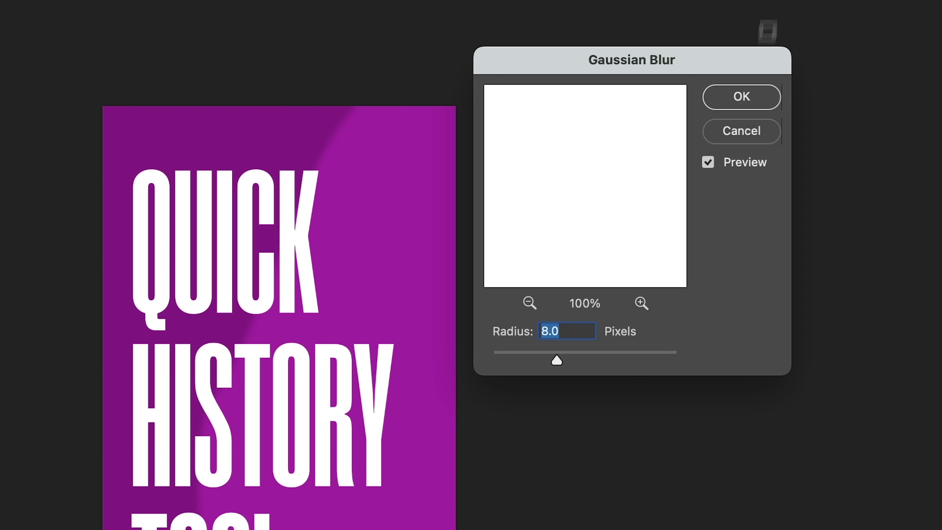
key("Return")
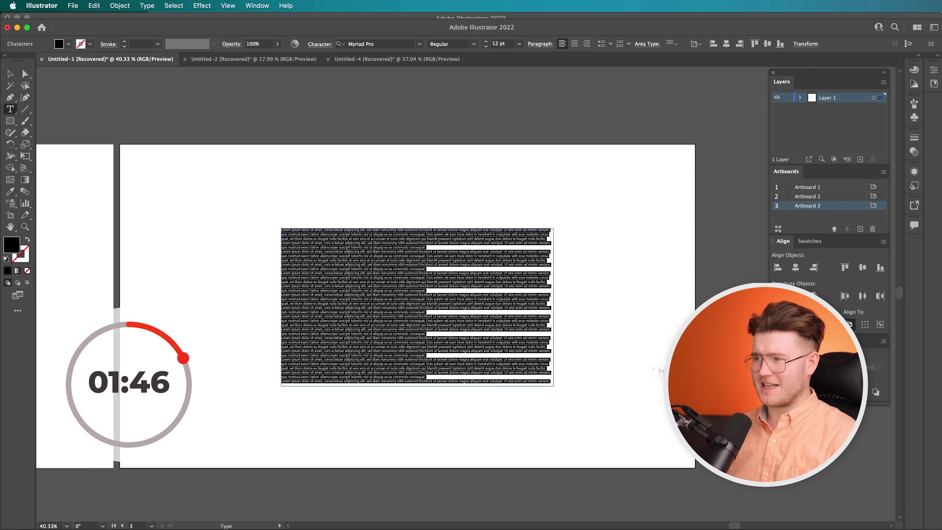
- In Illustrator, enlarge all the lorem ipsum text in the Artboard 3 text box to 32 pt
left_click(423, 278)
key("super+a")
key("super+shift+period")
key("super+shift+period")
key("super+shift+period")
key("super+shift+period")
key("super+shift+period")
key("super+shift+period")
key("super+shift+period")
key("super+shift+period")
key("super+shift+period")
key("super+shift+period")
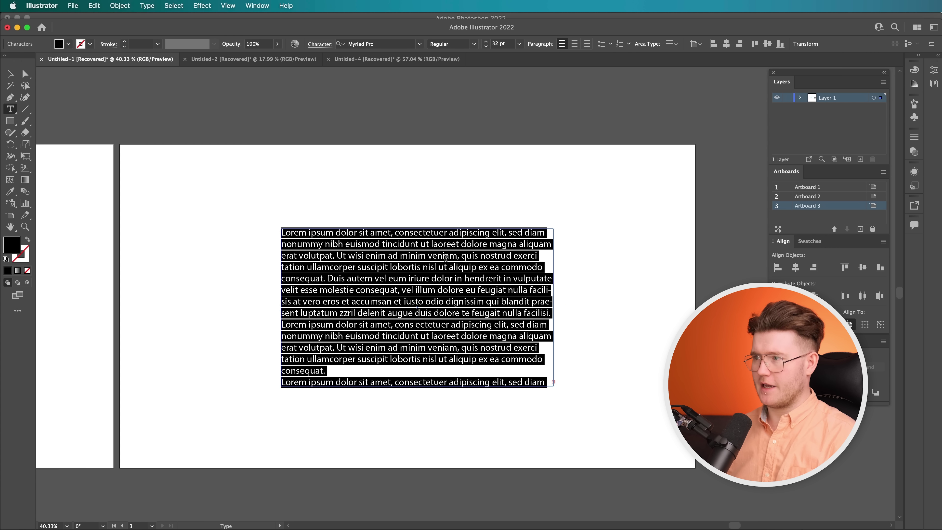
- Split the text with two paragraph breaks after "quis nostrud exerci" and one within "facilisi." before "si."
left_click(446, 257)
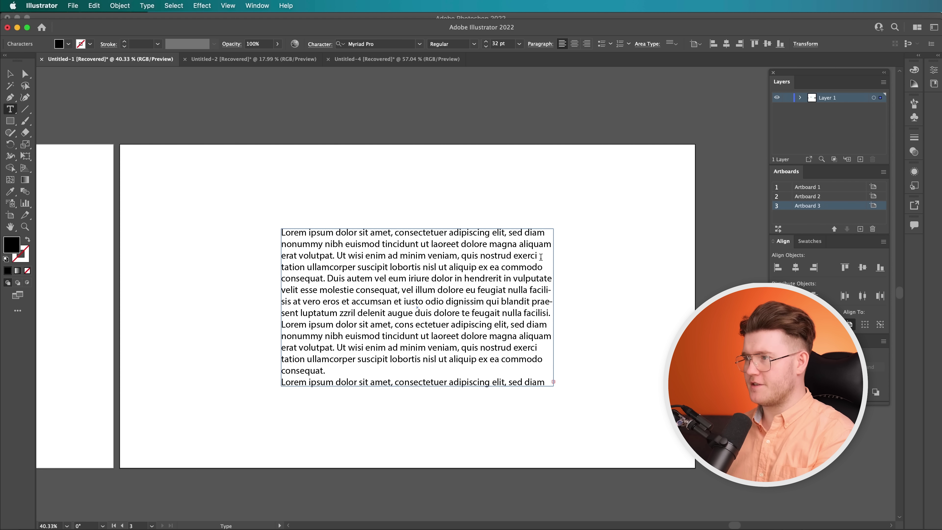
key("Return")
key("Return")
left_click(542, 325)
key("Return")
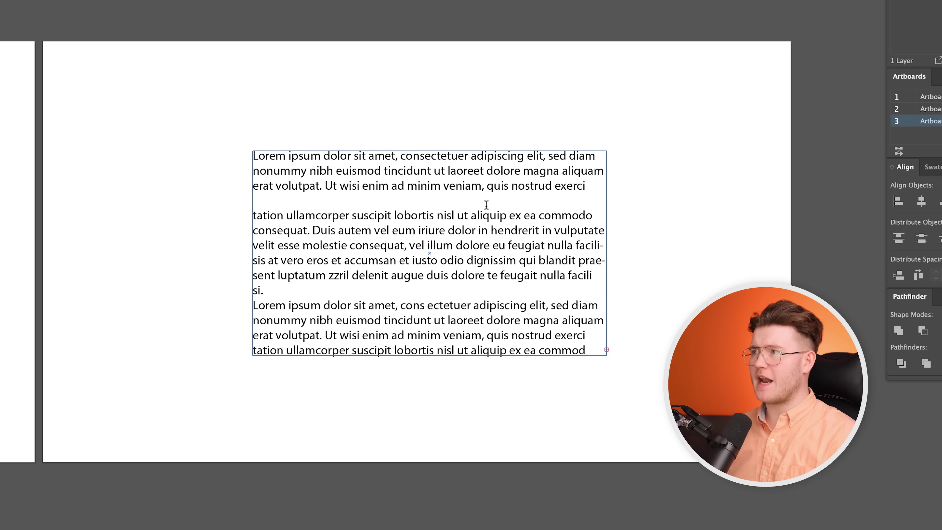
- Apply bullets to all the text in the box and change it to a numbered list
key("super+a")
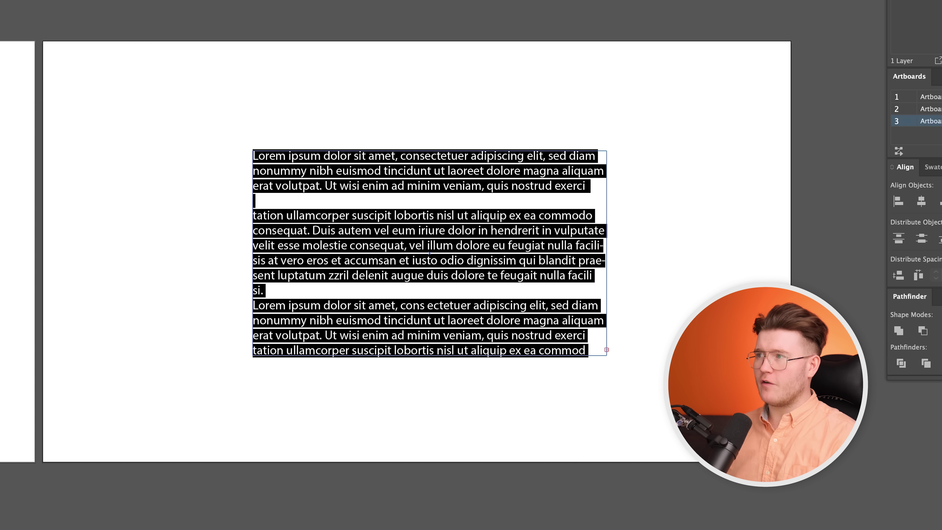
left_click(574, 58)
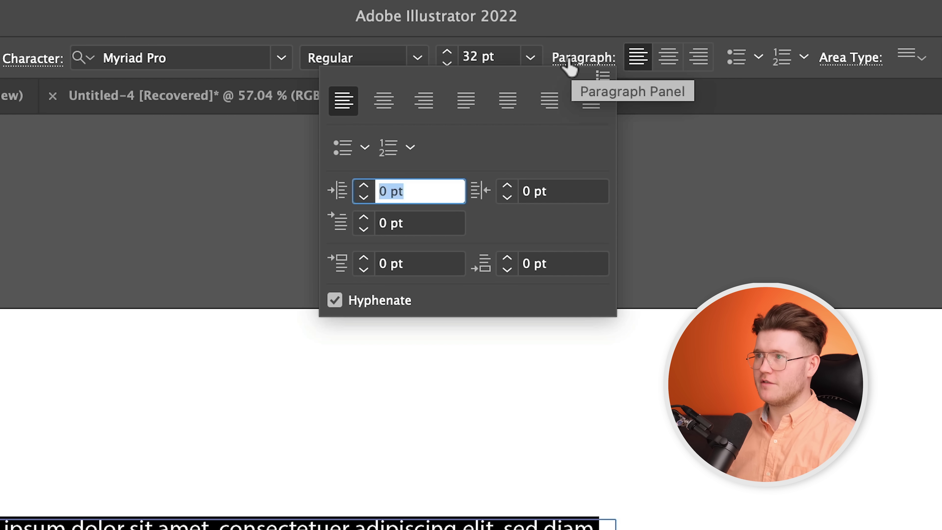
left_click(352, 150)
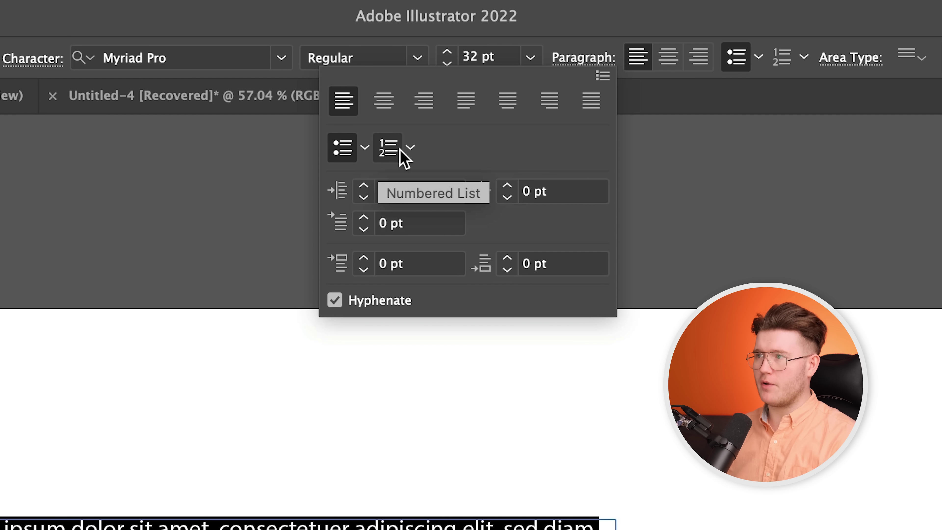
left_click(400, 150)
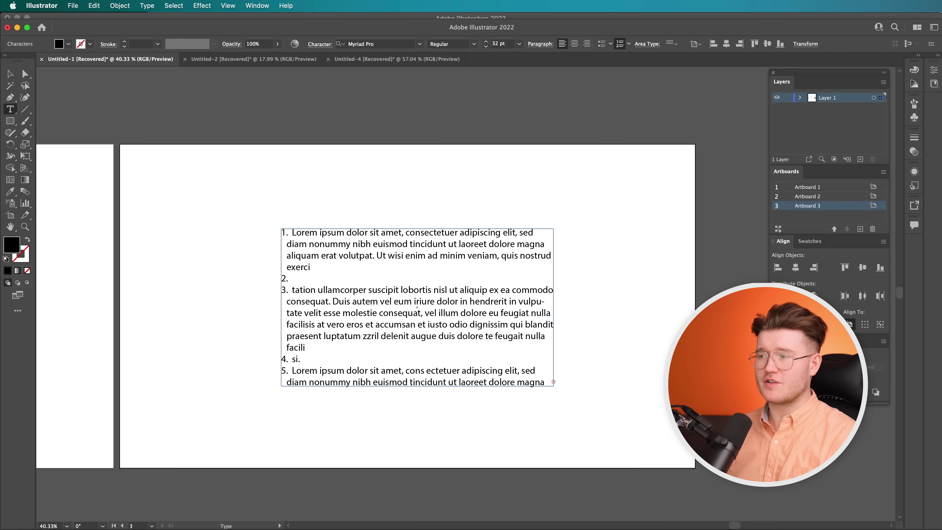
- Finish editing the numbered text, switch to the Paintbrush tool and deselect everything
key("Escape")
key("b")
key("super+shift+a")
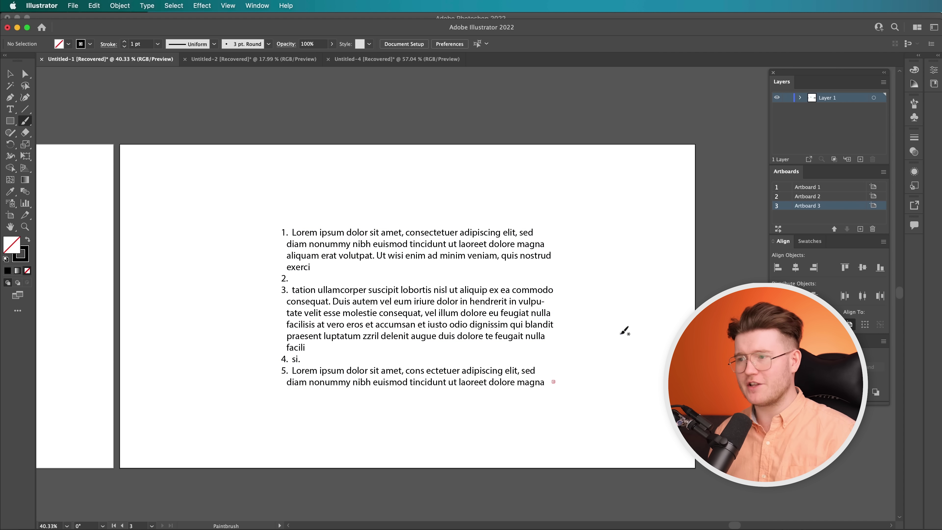